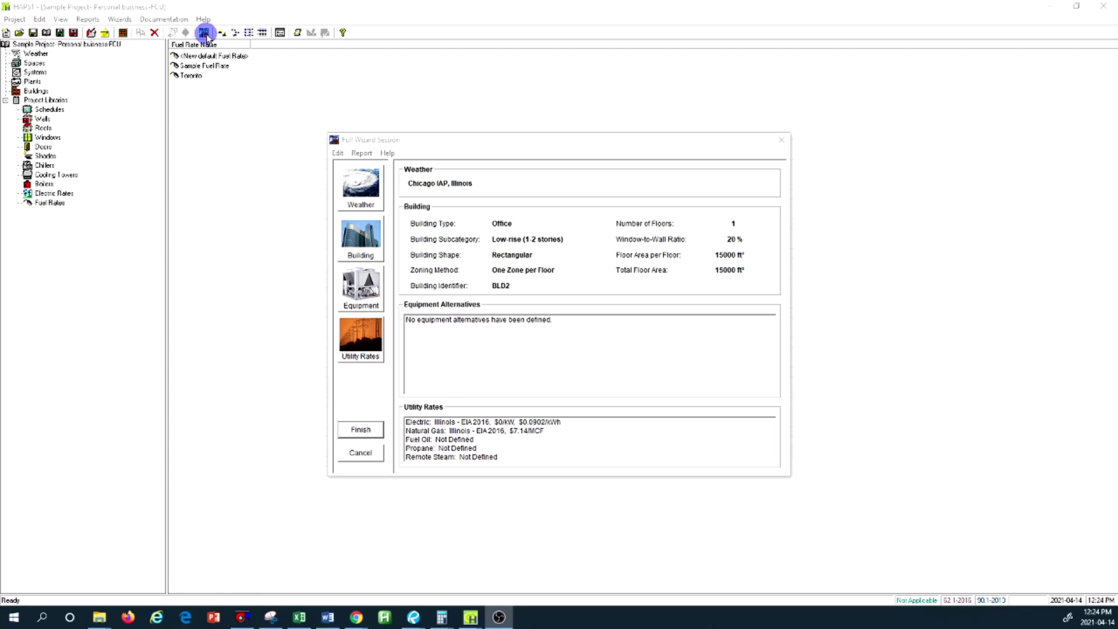
pyautogui.click(780, 140)
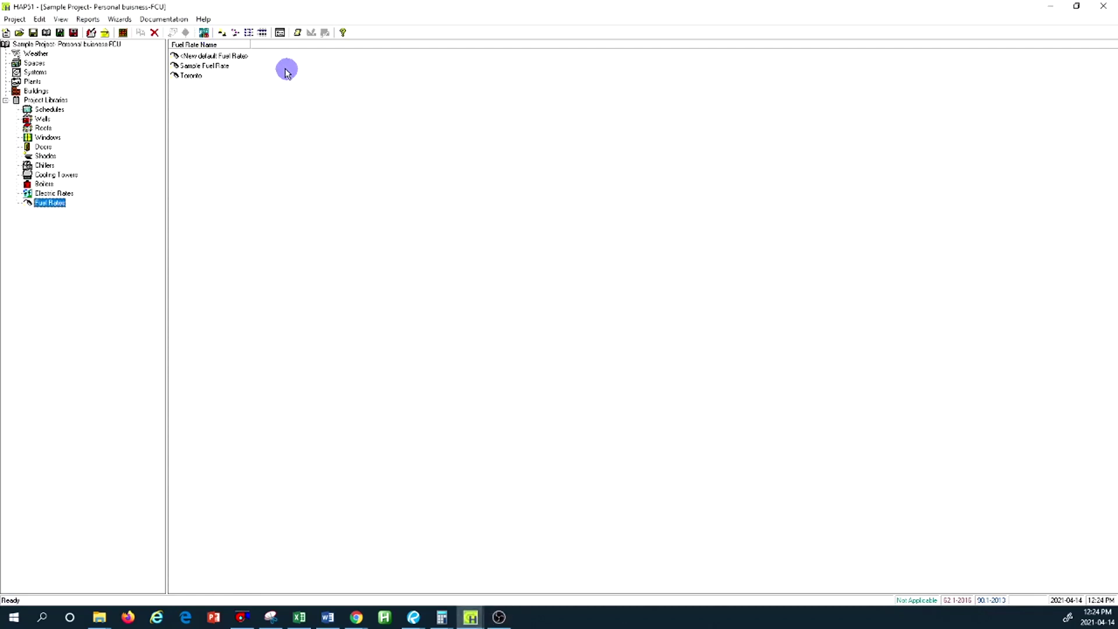
pyautogui.click(206, 33)
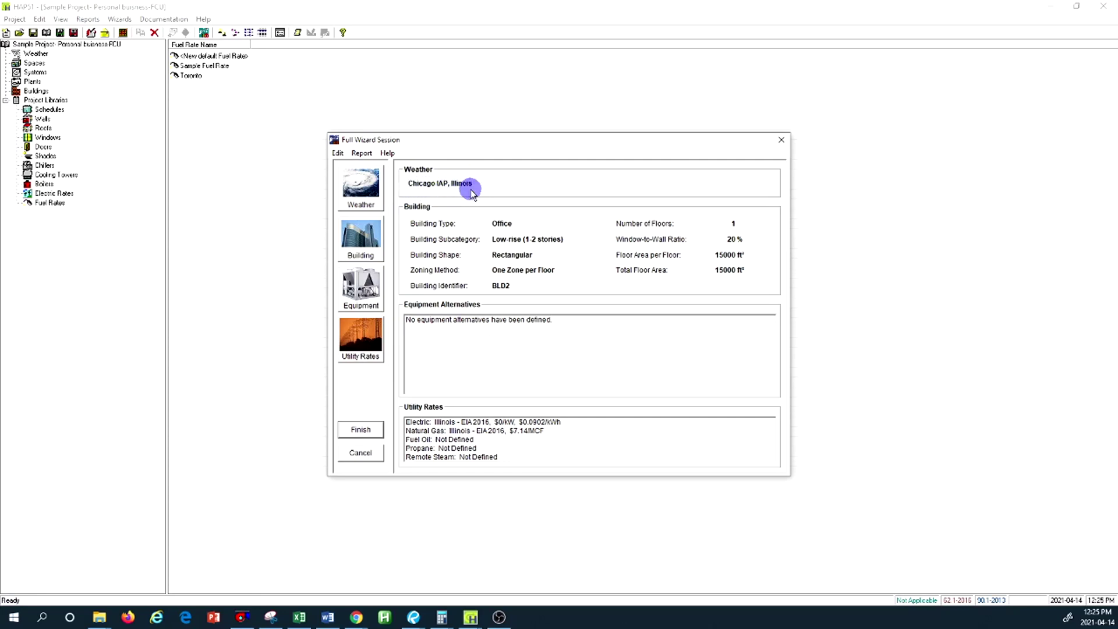
# Open the weather location settings and reposition the dialog.
pyautogui.click(363, 192)
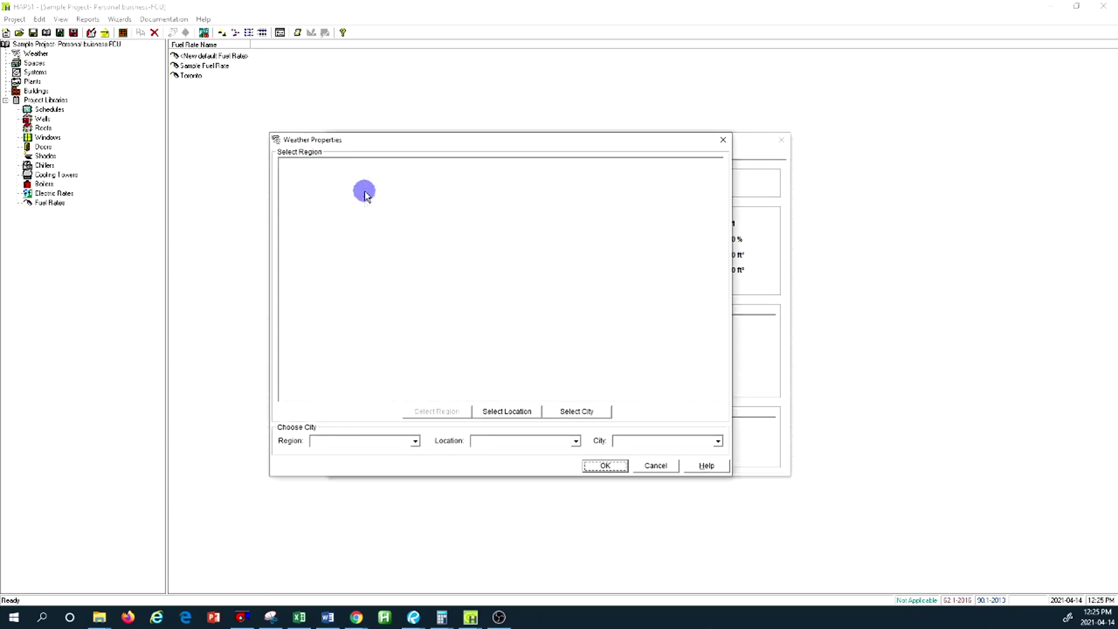
pyautogui.moveTo(520, 153); pyautogui.dragTo(594, 131)
pyautogui.moveTo(526, 138); pyautogui.dragTo(512, 137)
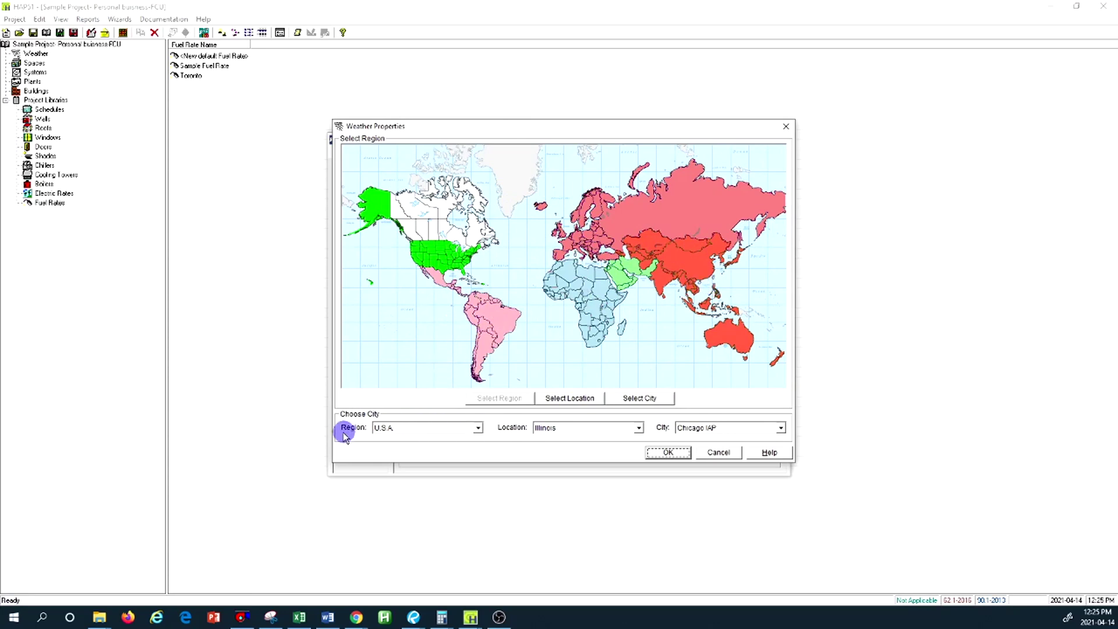
# Choose Canada as region and Ontario as location, then show the Canada provinces map.
pyautogui.click(478, 427)
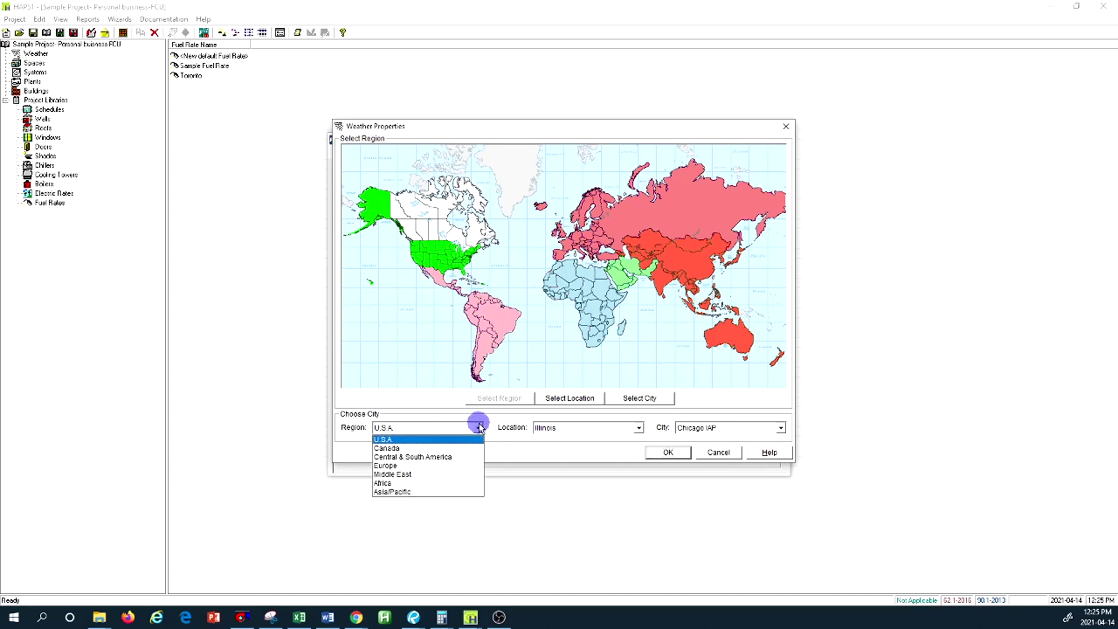
pyautogui.click(426, 448)
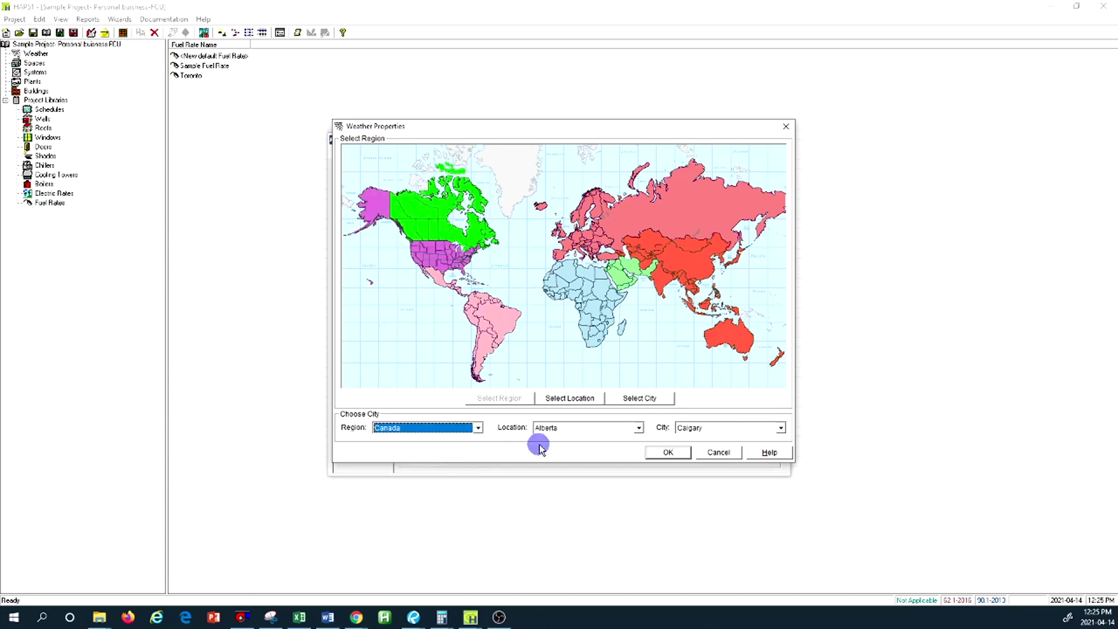
pyautogui.click(584, 428)
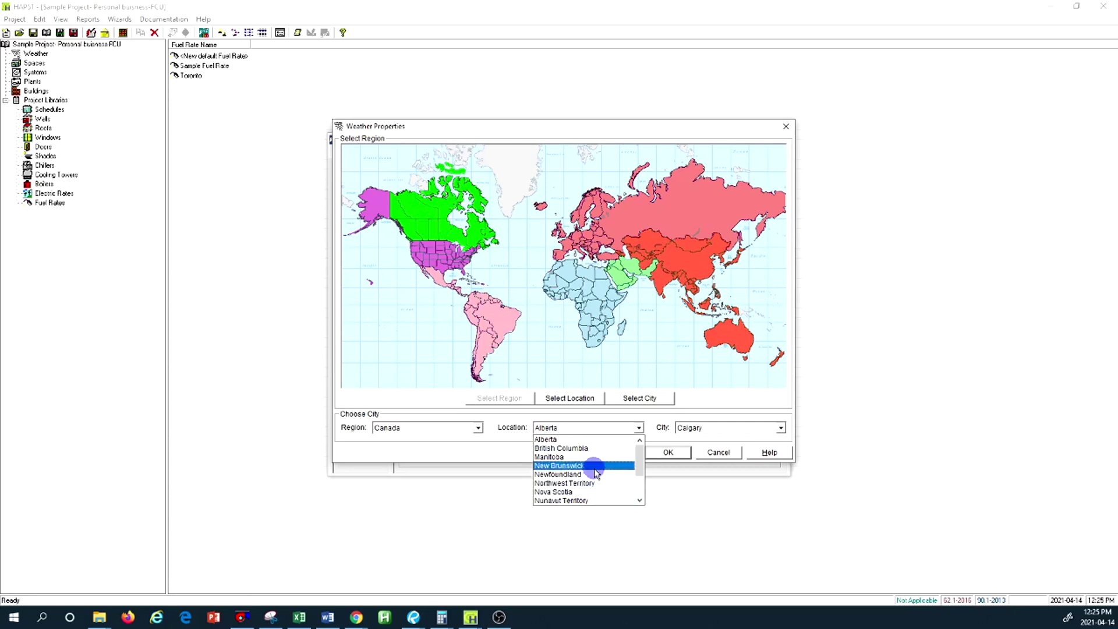
pyautogui.scroll(-2, 595, 491)
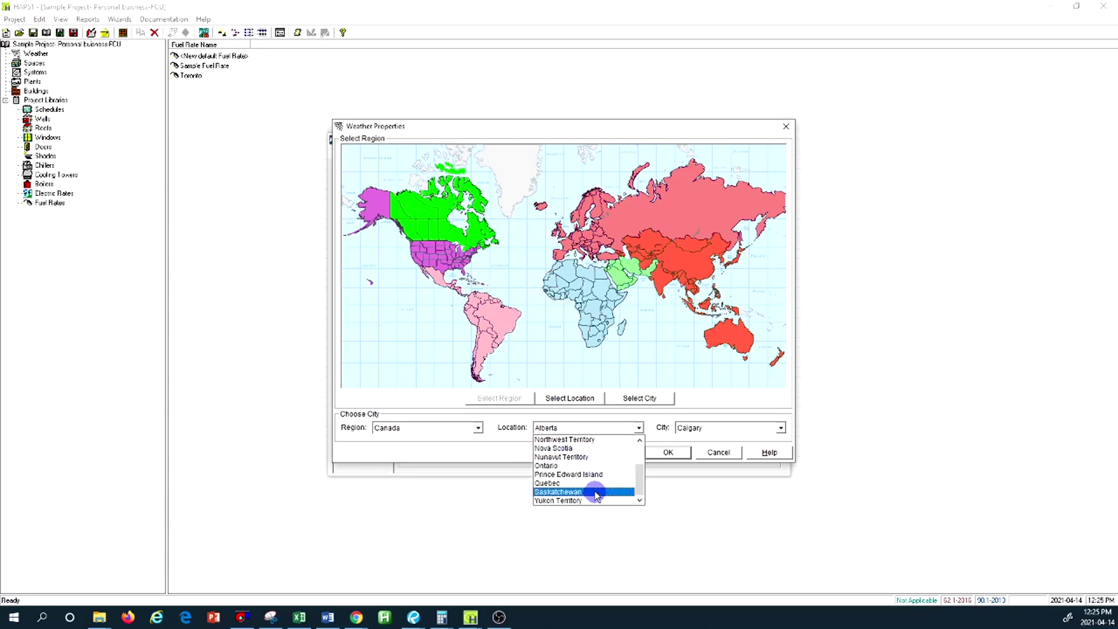
pyautogui.click(580, 468)
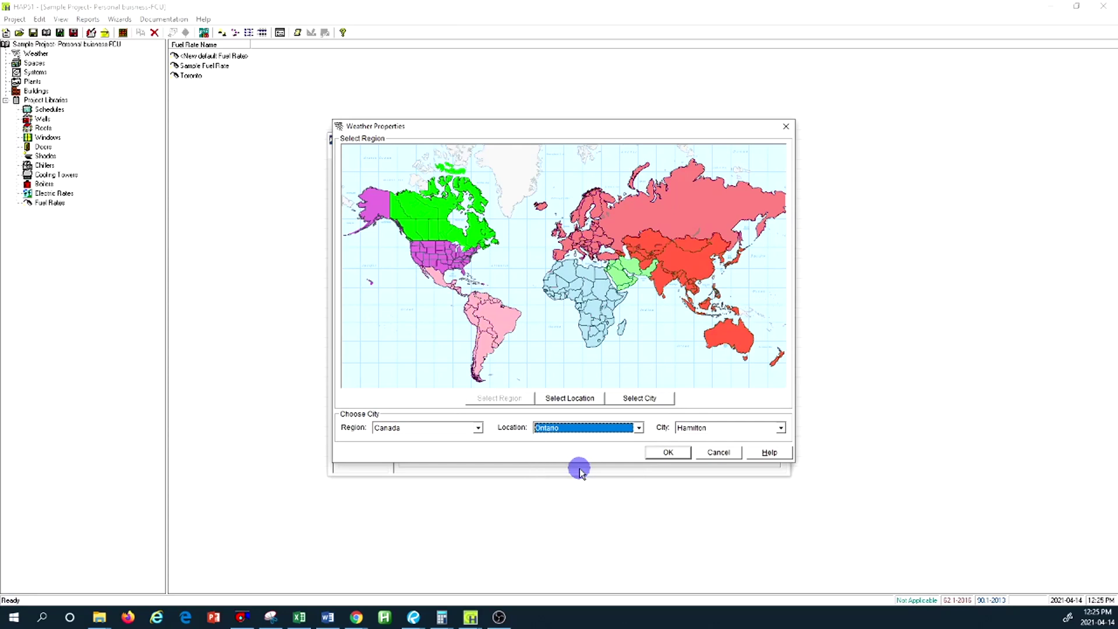
pyautogui.click(723, 428)
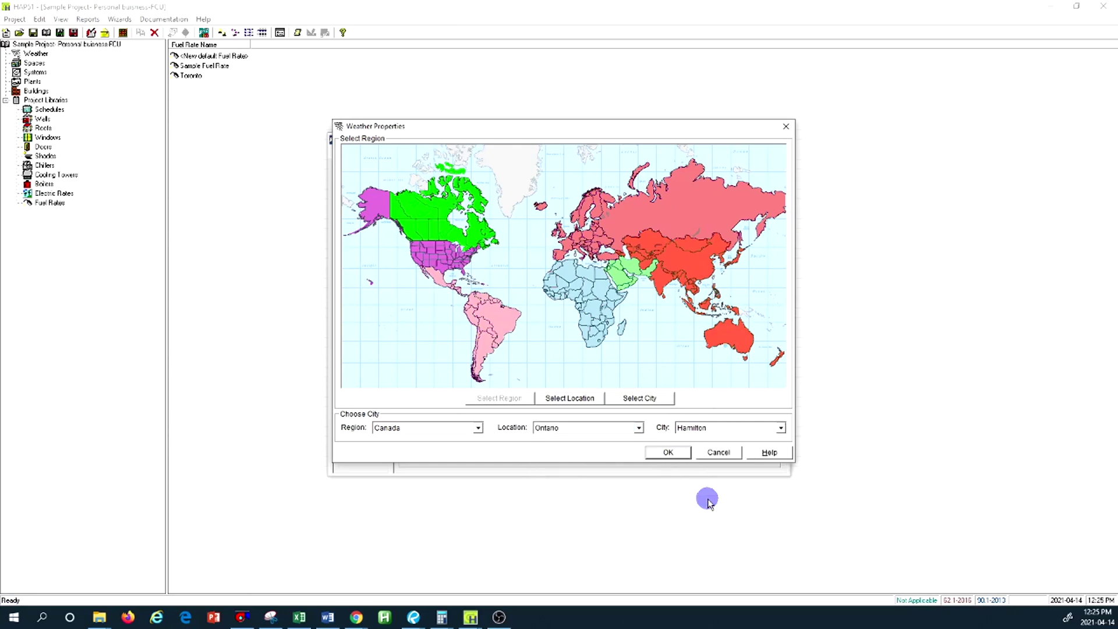
pyautogui.click(574, 399)
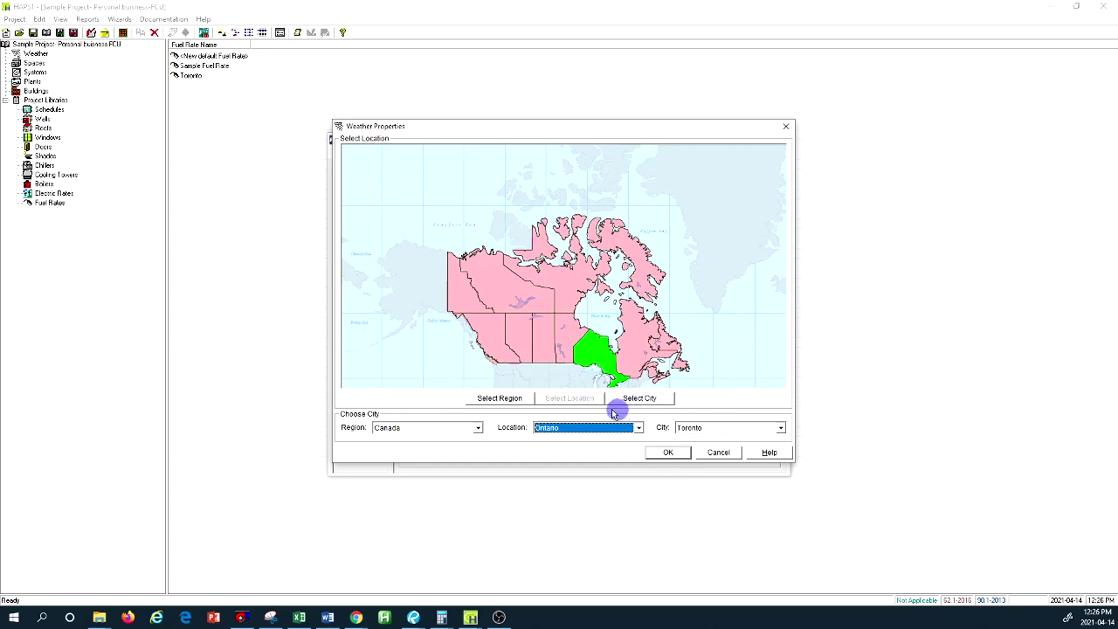
# Show the Ontario cities map with Toronto marked as the city.
pyautogui.click(646, 398)
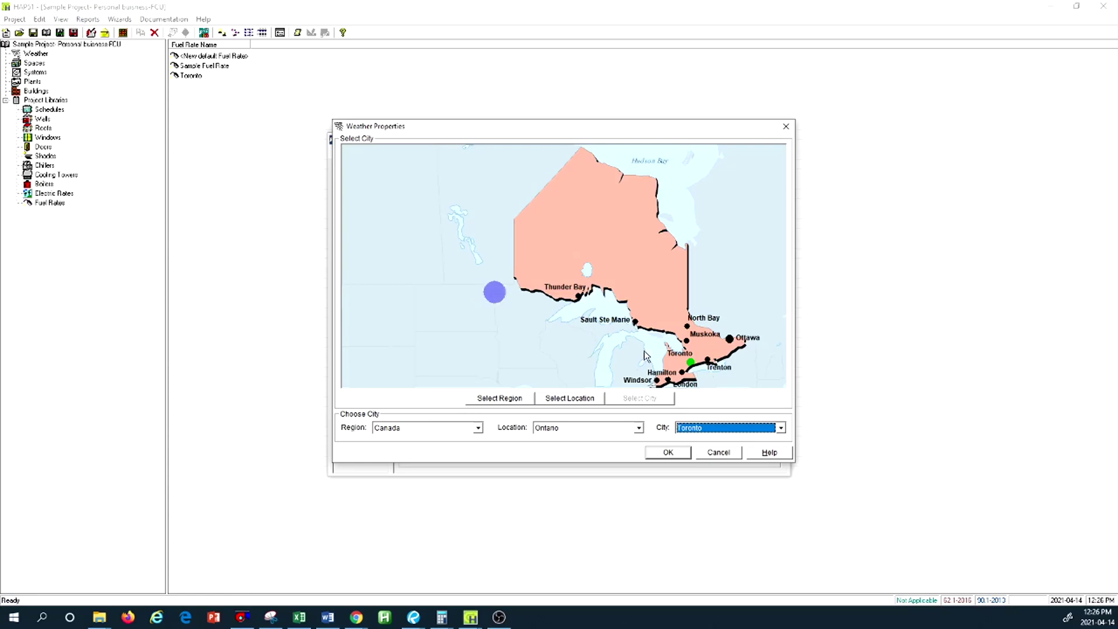
# Confirm Toronto as the weather city and open the wizard's Building settings.
pyautogui.click(666, 452)
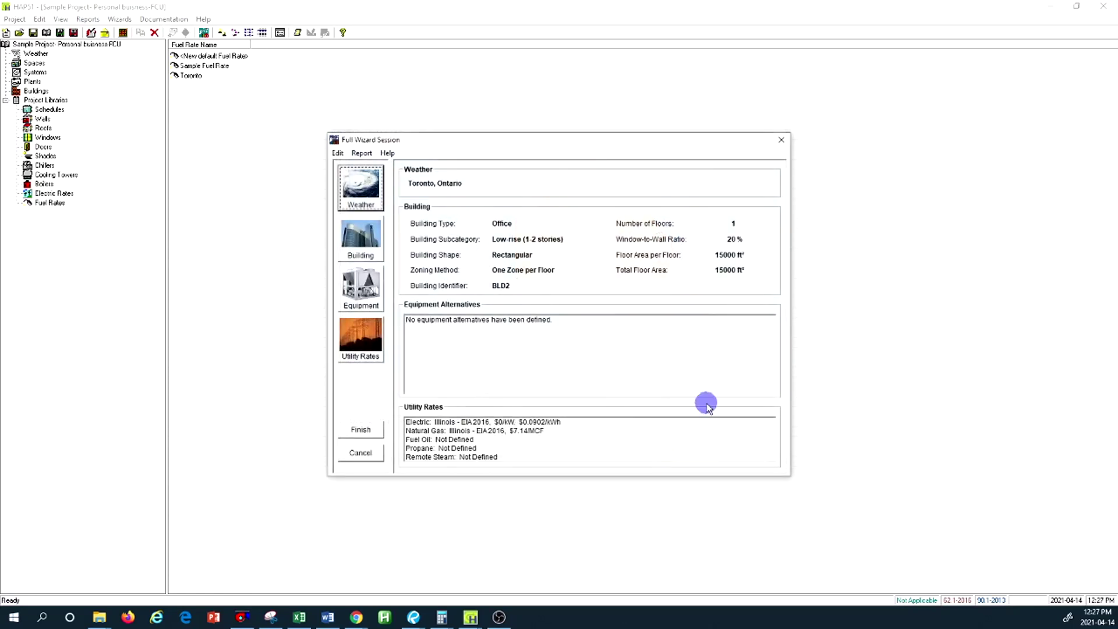
pyautogui.moveTo(511, 147); pyautogui.dragTo(471, 135)
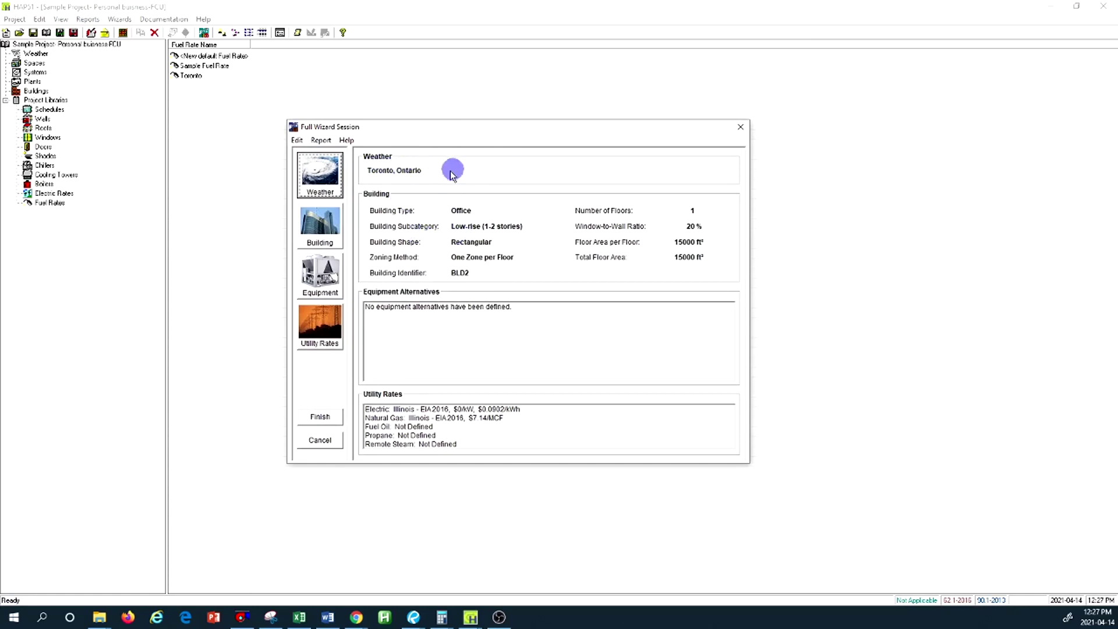
pyautogui.click(319, 224)
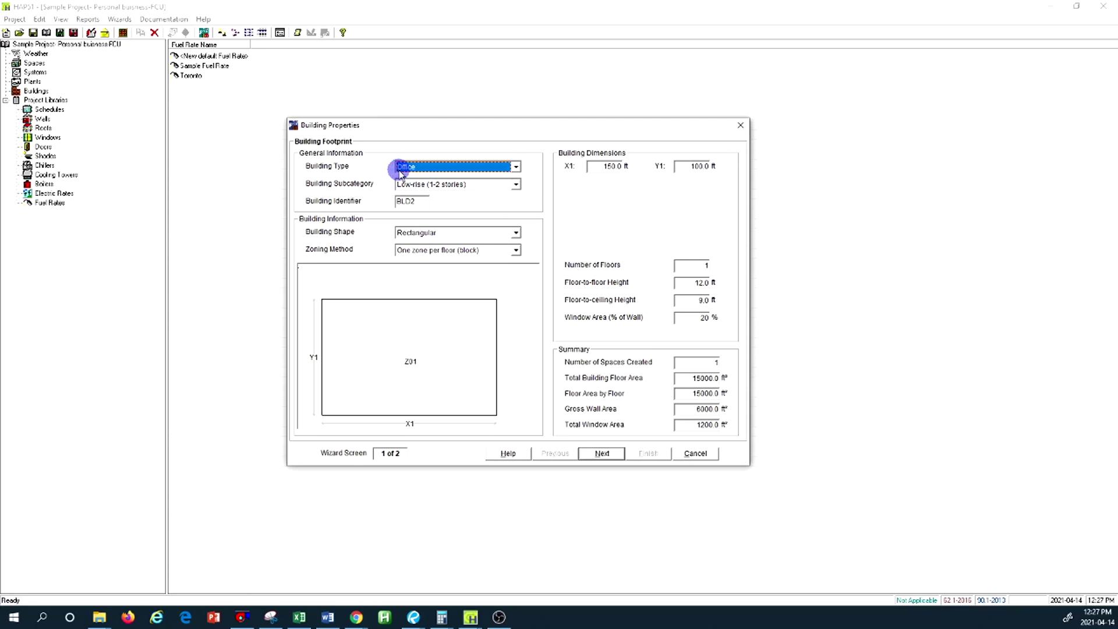
# Make the building High-rise (7+ stories), replace the BLD2 identifier, and choose Rectangular shape.
pyautogui.click(516, 184)
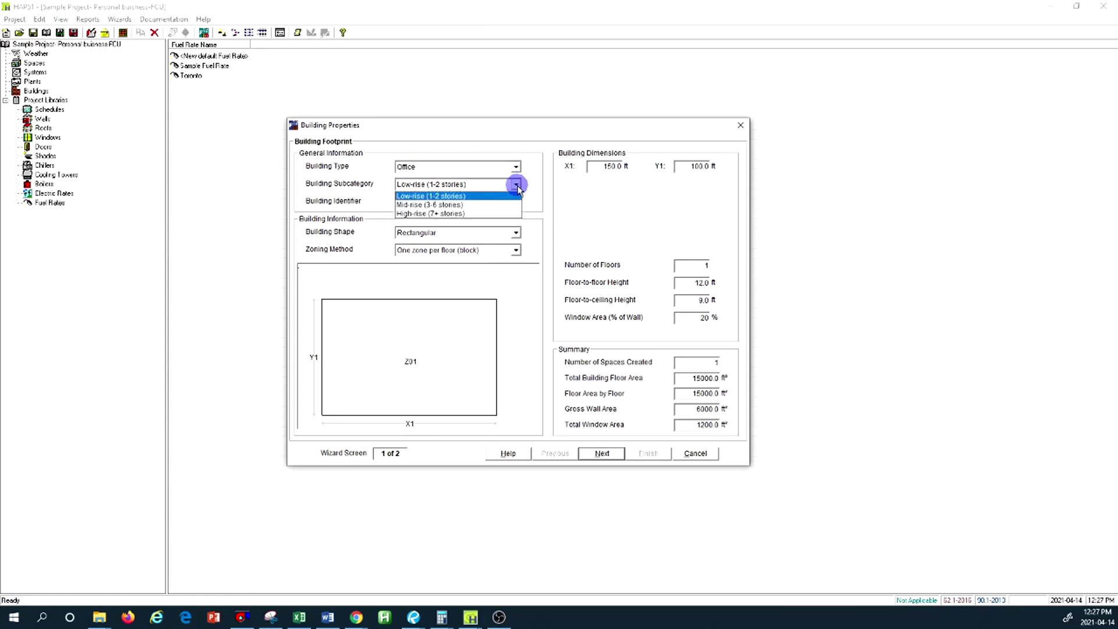
pyautogui.click(498, 215)
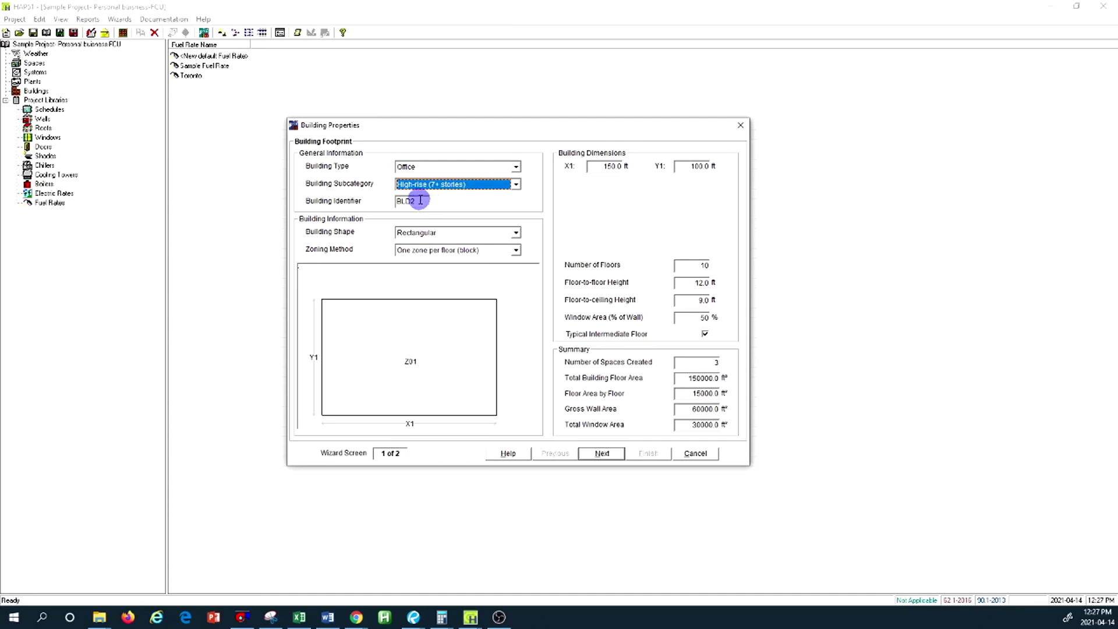
pyautogui.moveTo(420, 200); pyautogui.dragTo(351, 200)
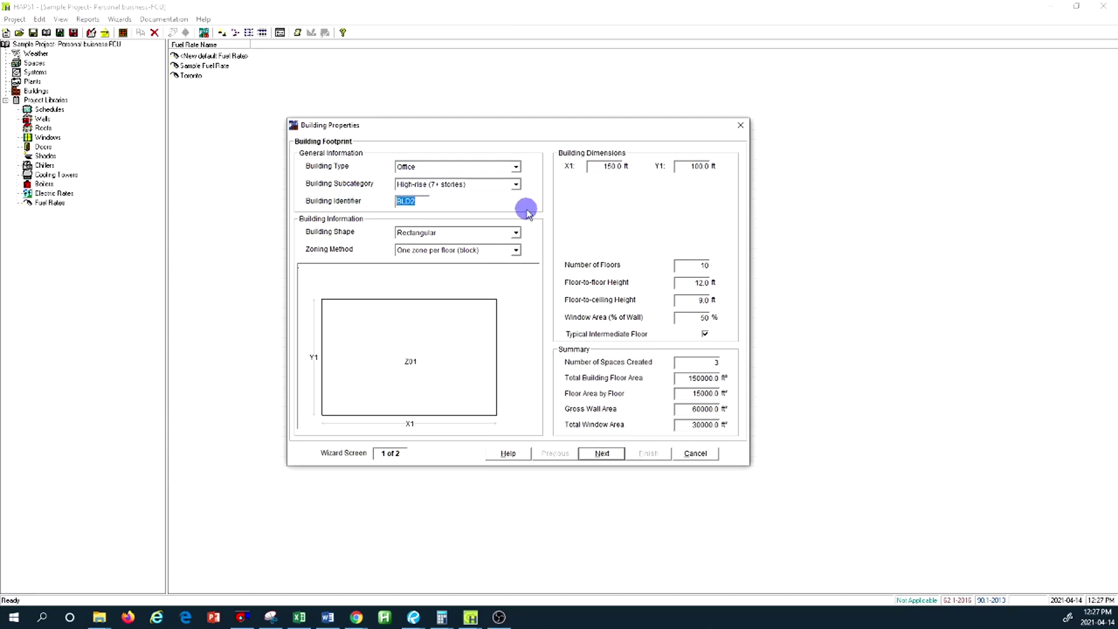
pyautogui.write('B1')
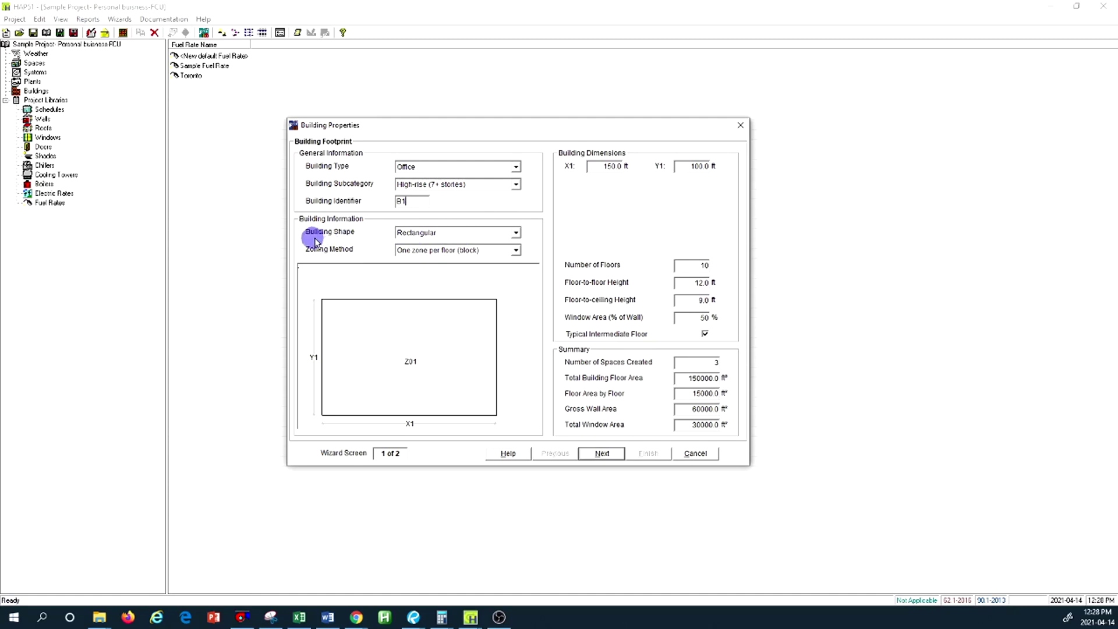
pyautogui.click(475, 235)
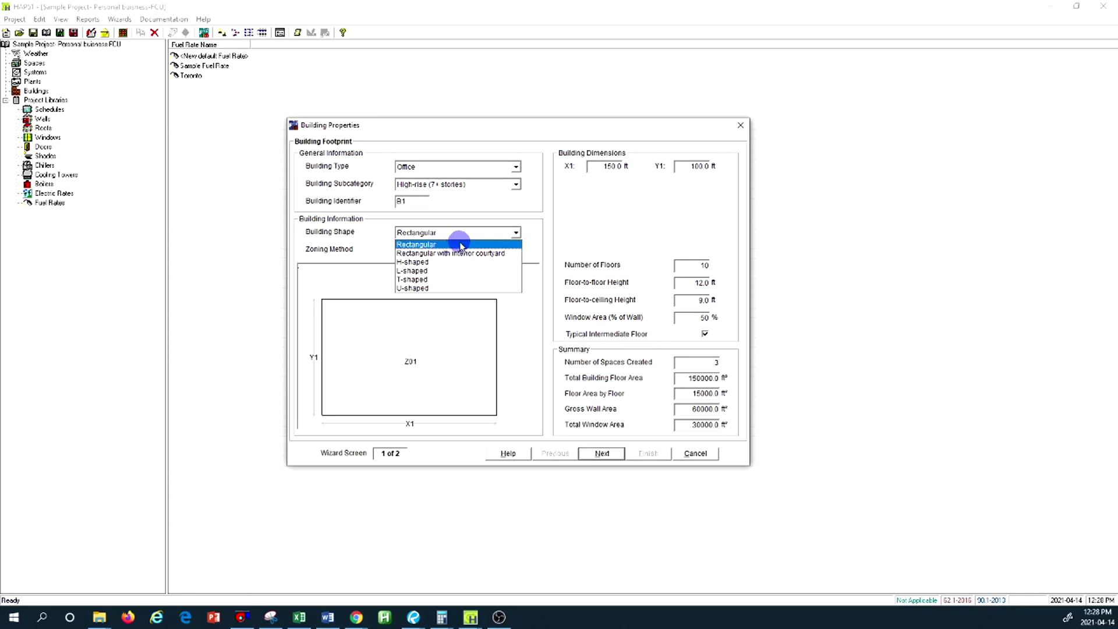
pyautogui.click(460, 244)
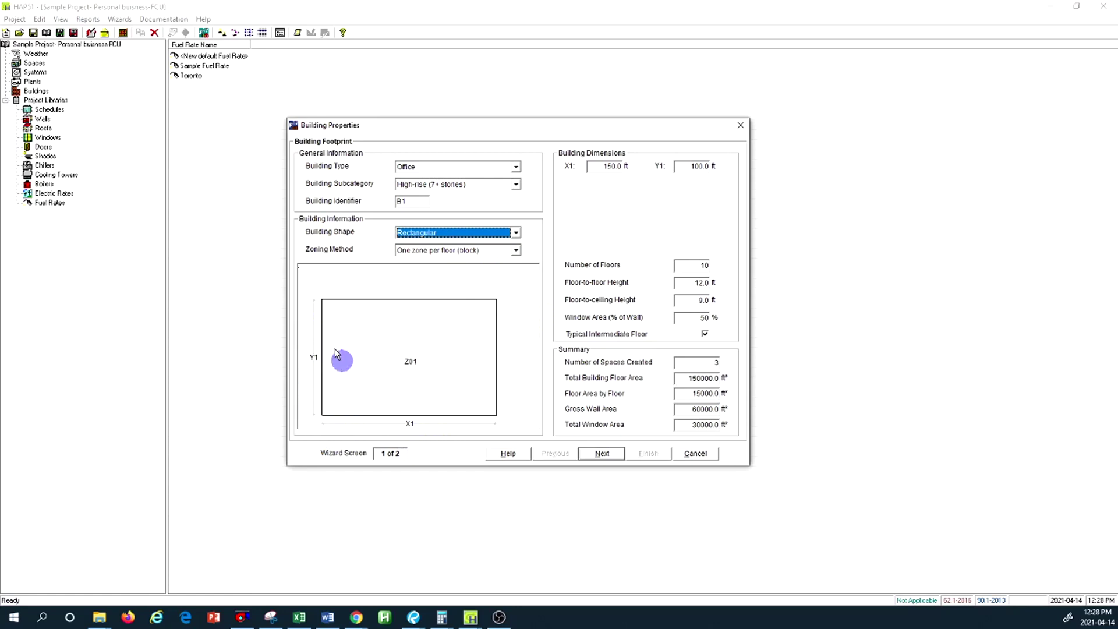
# Set the X1 dimension to 100 ft and select the Number of Floors value for 30.
pyautogui.click(597, 166)
pyautogui.doubleClick(597, 165)
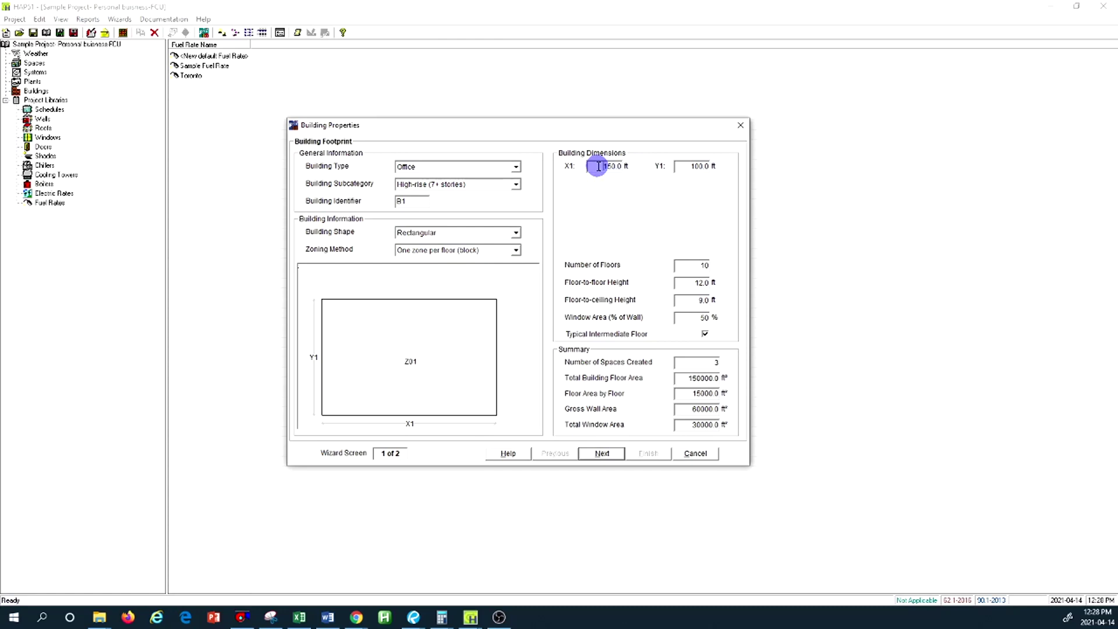
pyautogui.write('1')
pyautogui.click(417, 333)
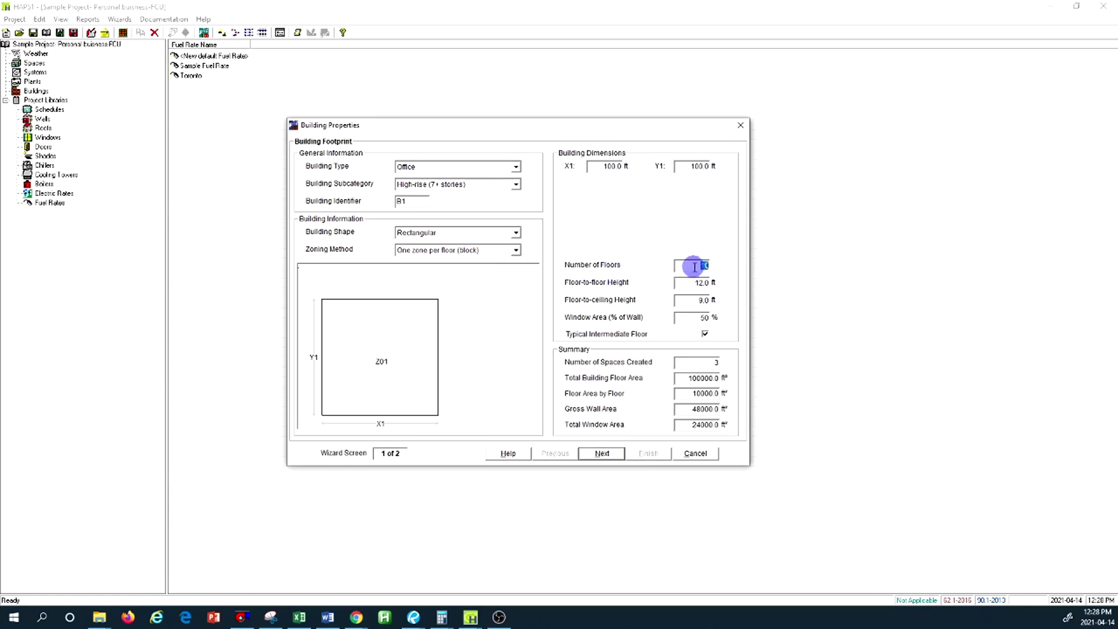
pyautogui.moveTo(693, 267); pyautogui.dragTo(731, 271)
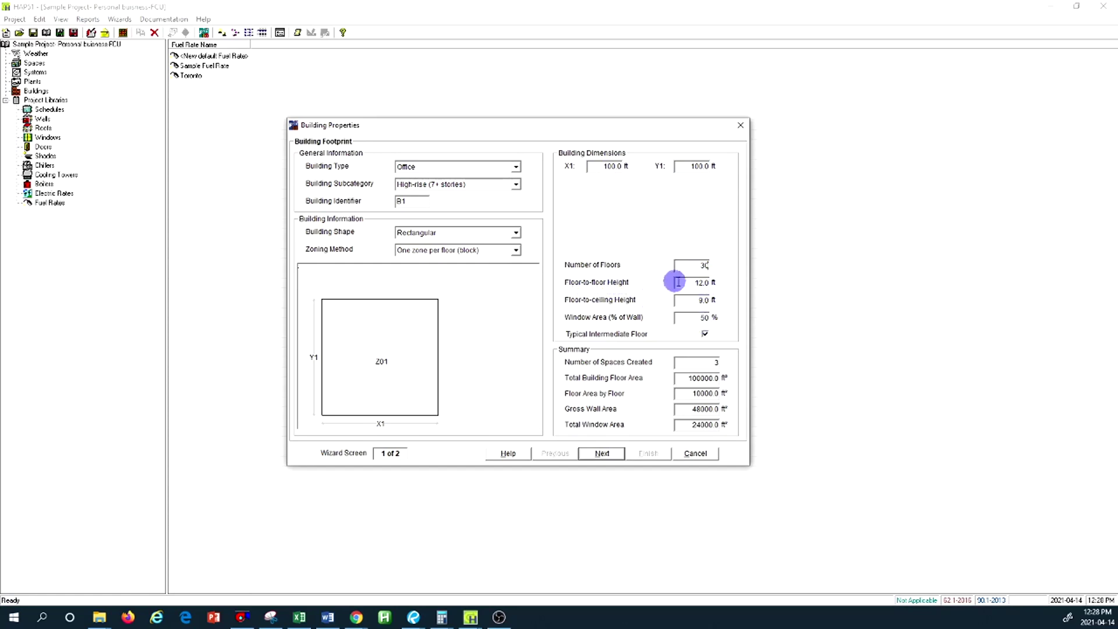
# Toggle Typical Intermediate Floor off and back on, then advance to wizard screen 2.
pyautogui.moveTo(701, 284)
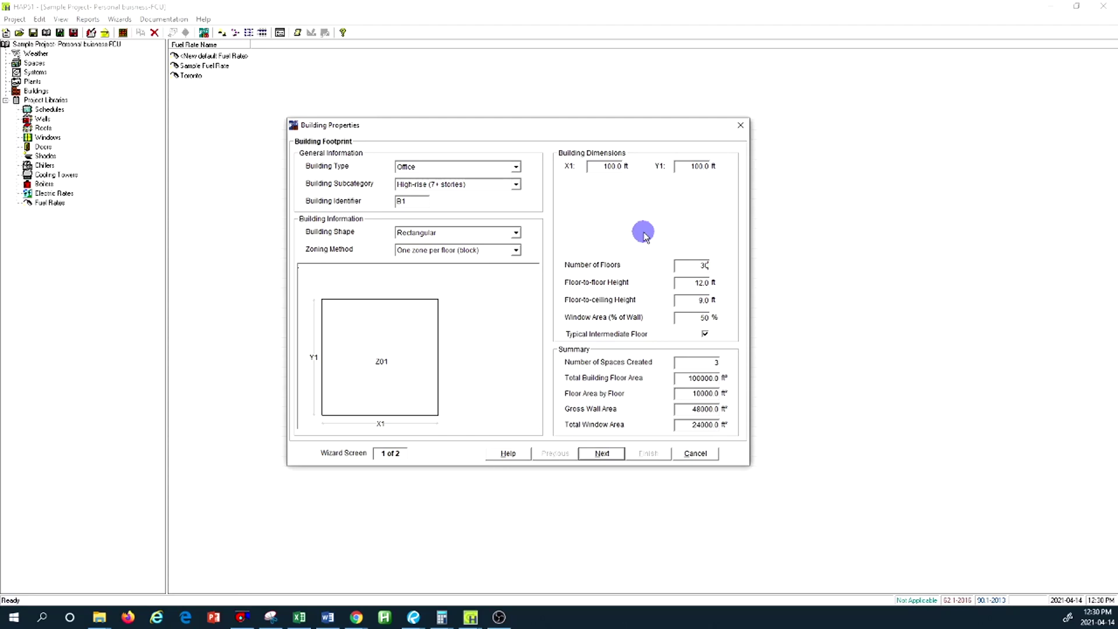
pyautogui.click(704, 334)
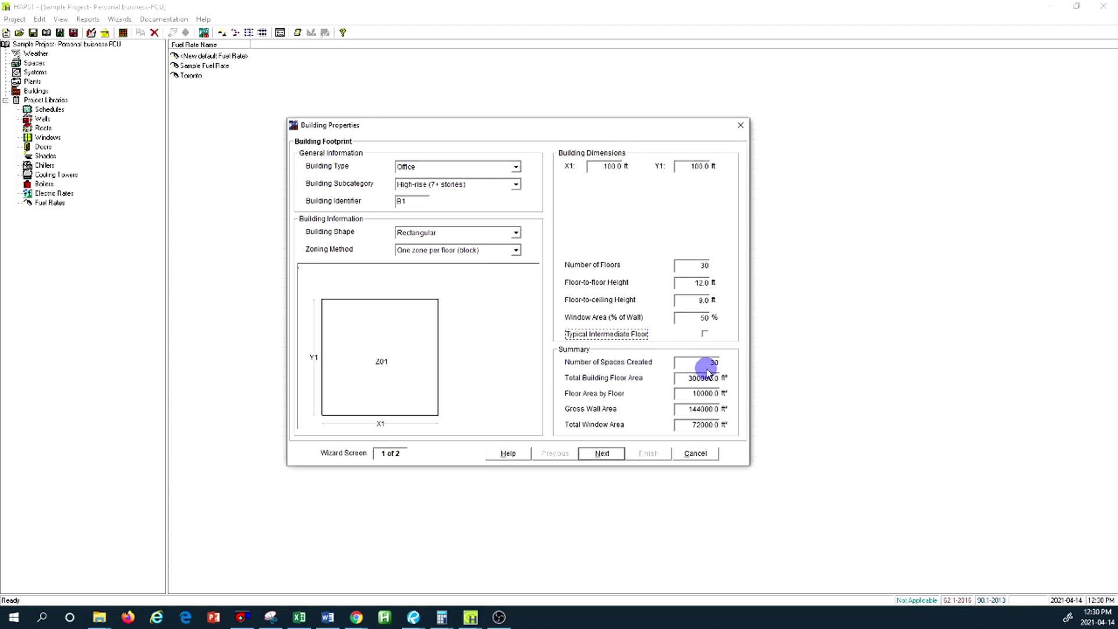
pyautogui.click(704, 333)
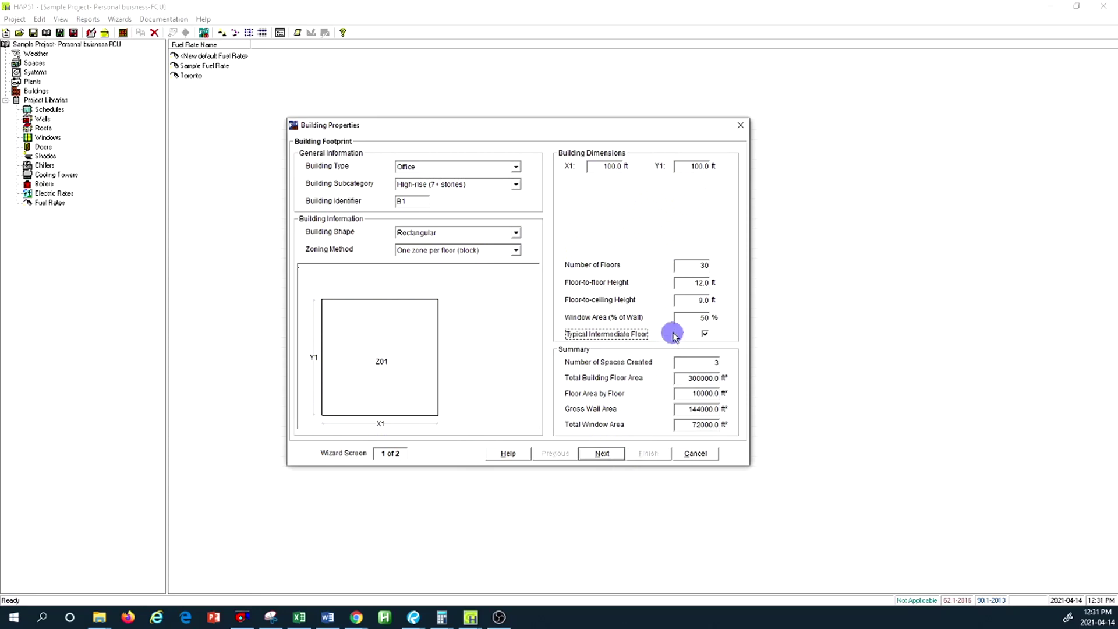
pyautogui.click(603, 453)
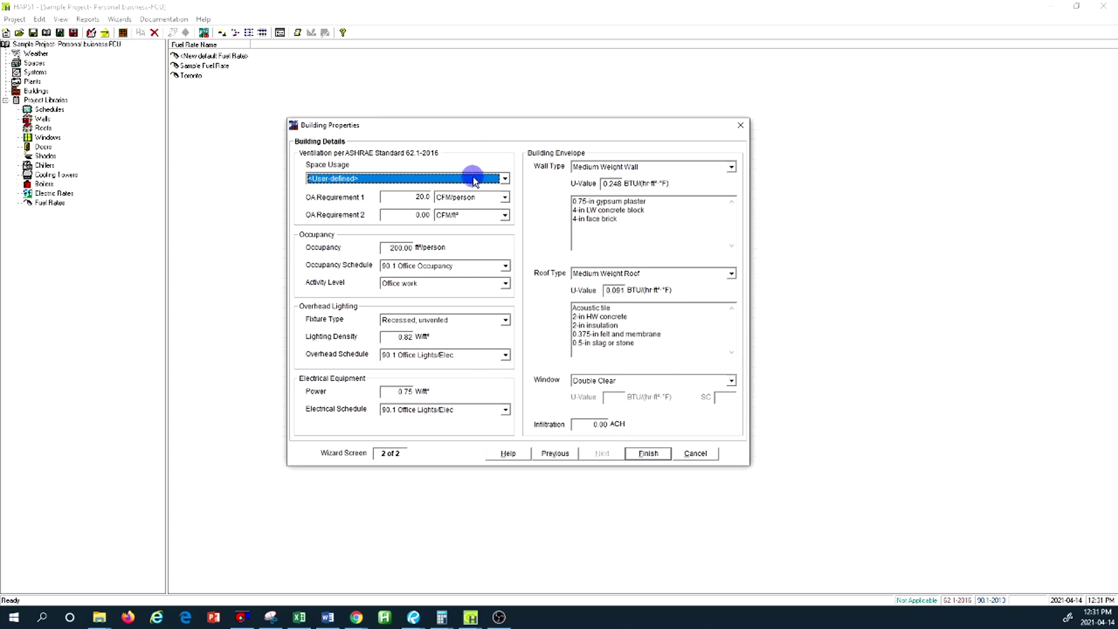
# Scroll the Space Usage list to find OFFICE: Office space.
pyautogui.click(473, 179)
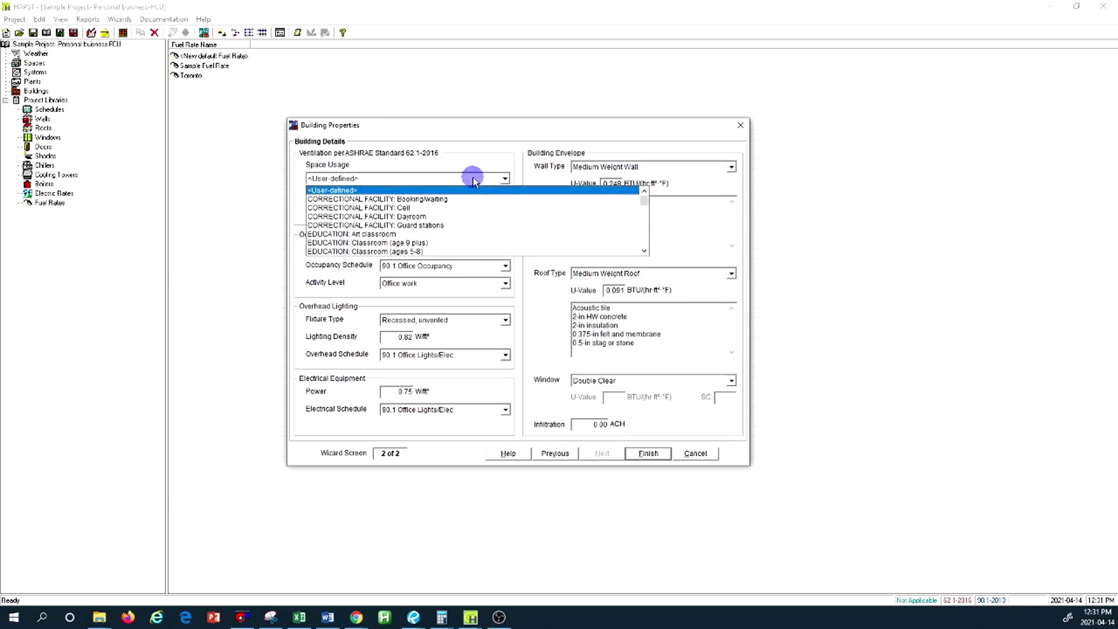
pyautogui.scroll(-3, 444, 230)
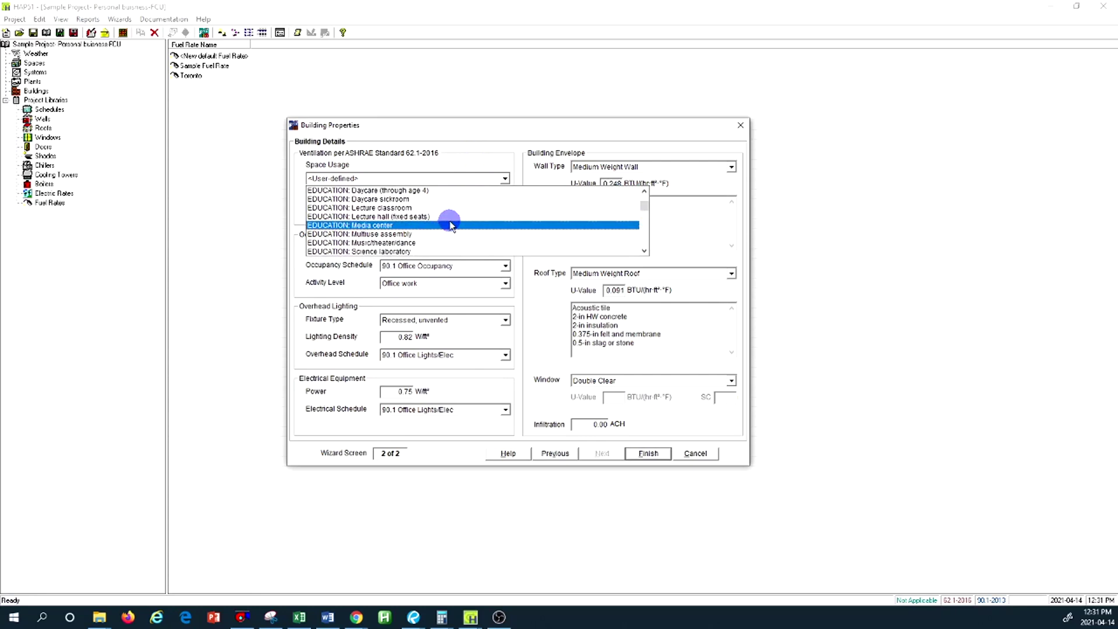
pyautogui.scroll(-3, 460, 220)
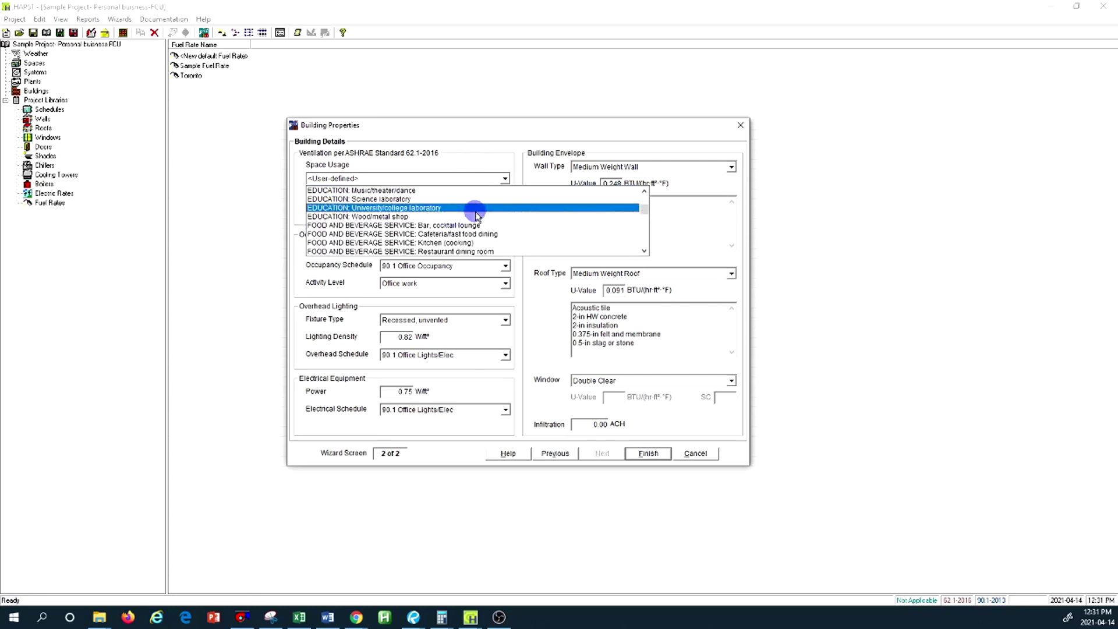
pyautogui.scroll(-3, 476, 215)
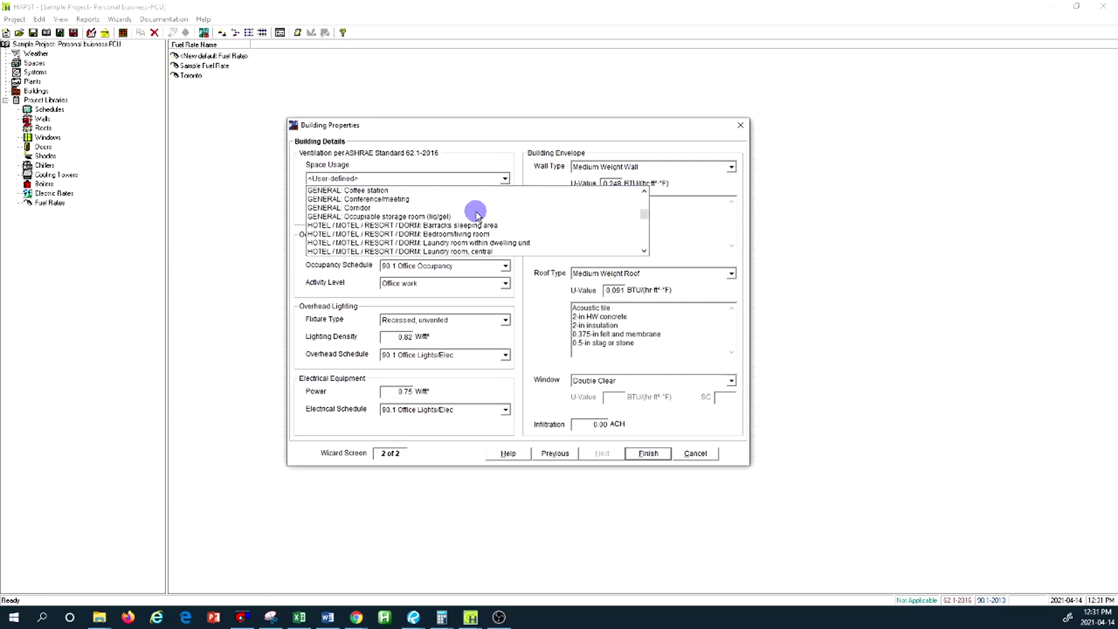
pyautogui.scroll(-2, 489, 213)
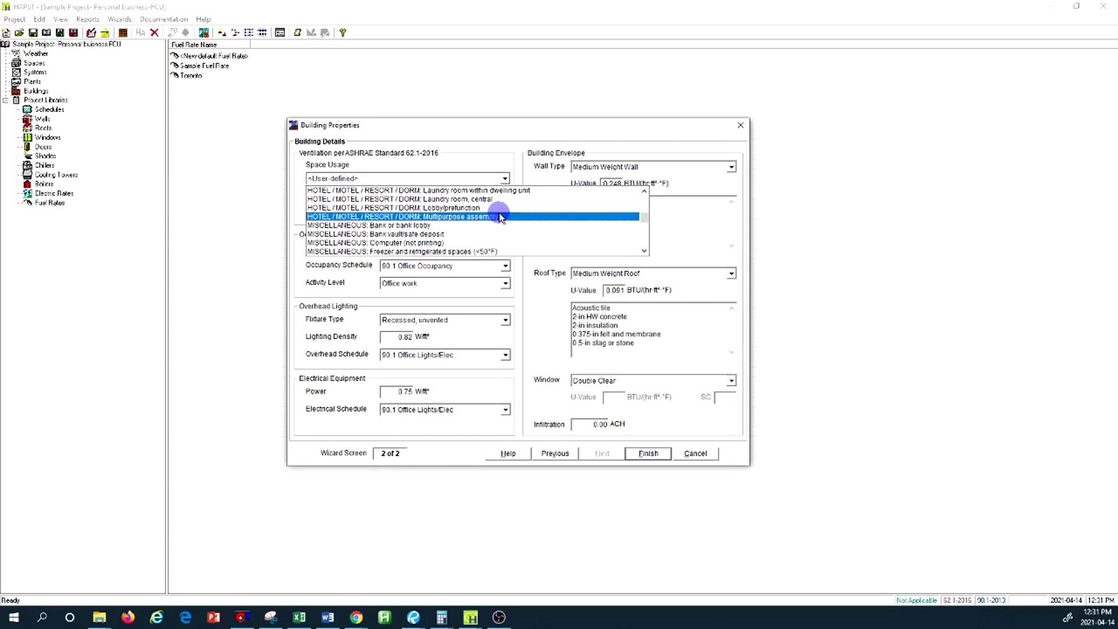
pyautogui.scroll(-1, 499, 216)
pyautogui.scroll(-4, 498, 215)
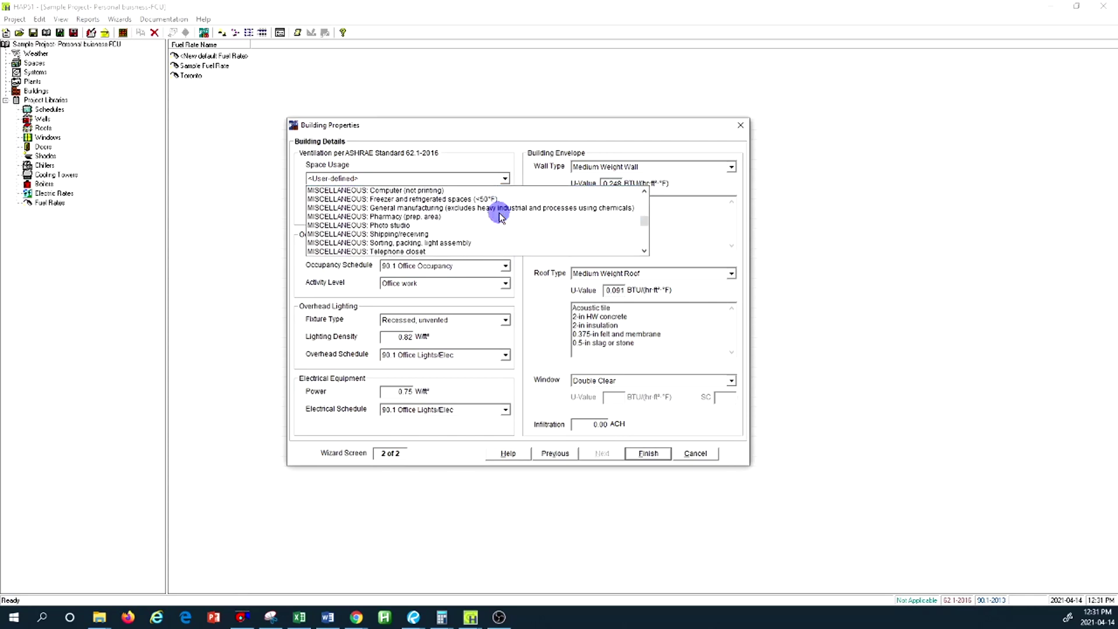
pyautogui.scroll(-5, 498, 215)
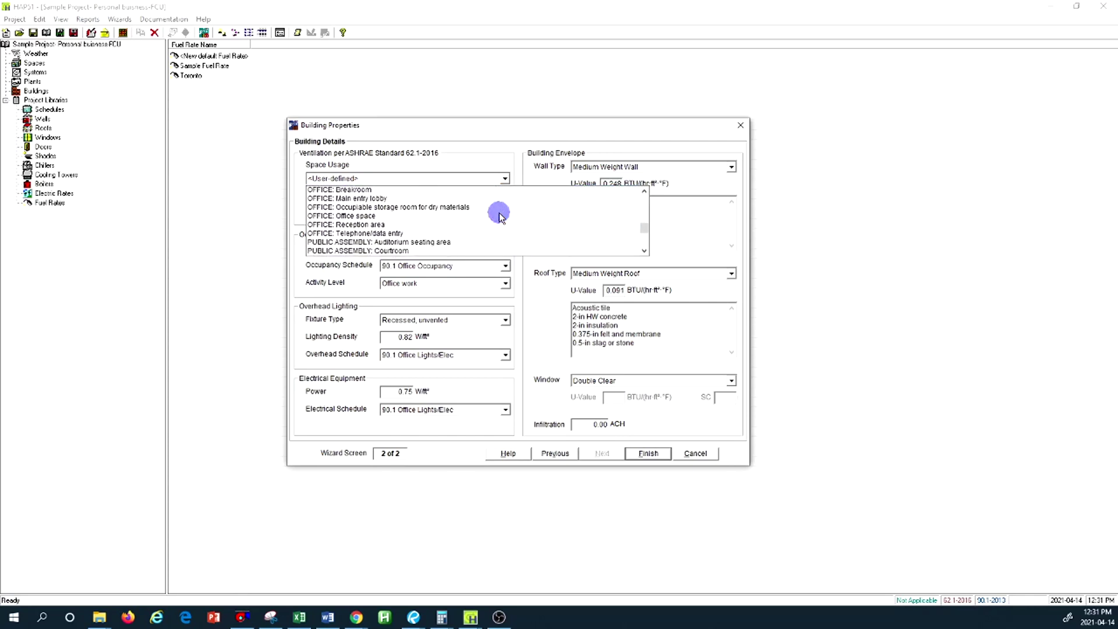
pyautogui.scroll(-6, 498, 215)
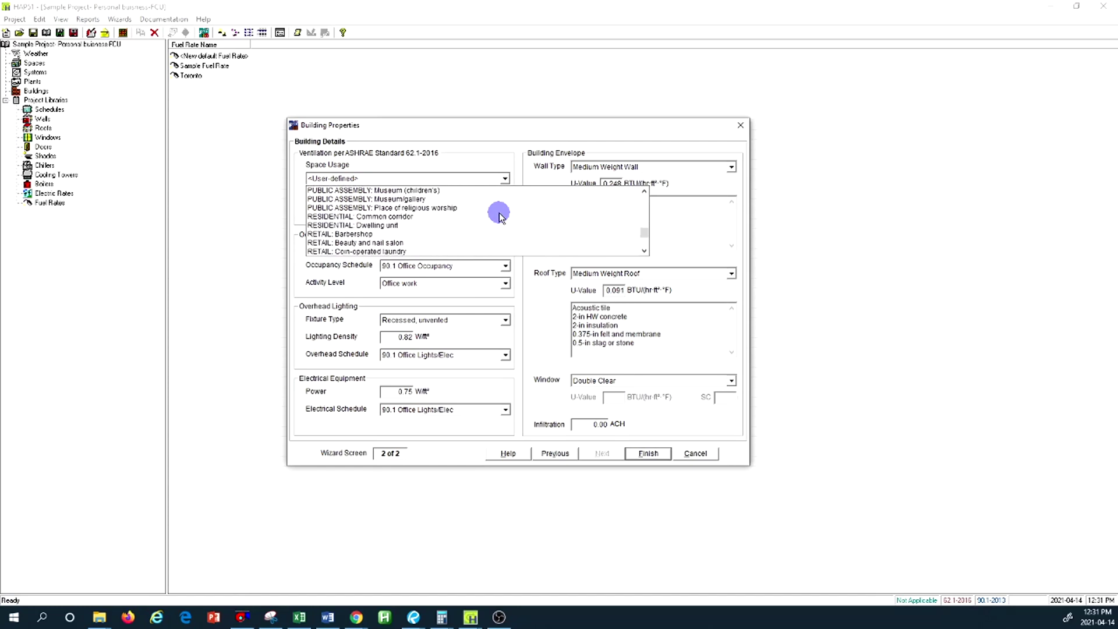
pyautogui.scroll(-6, 499, 216)
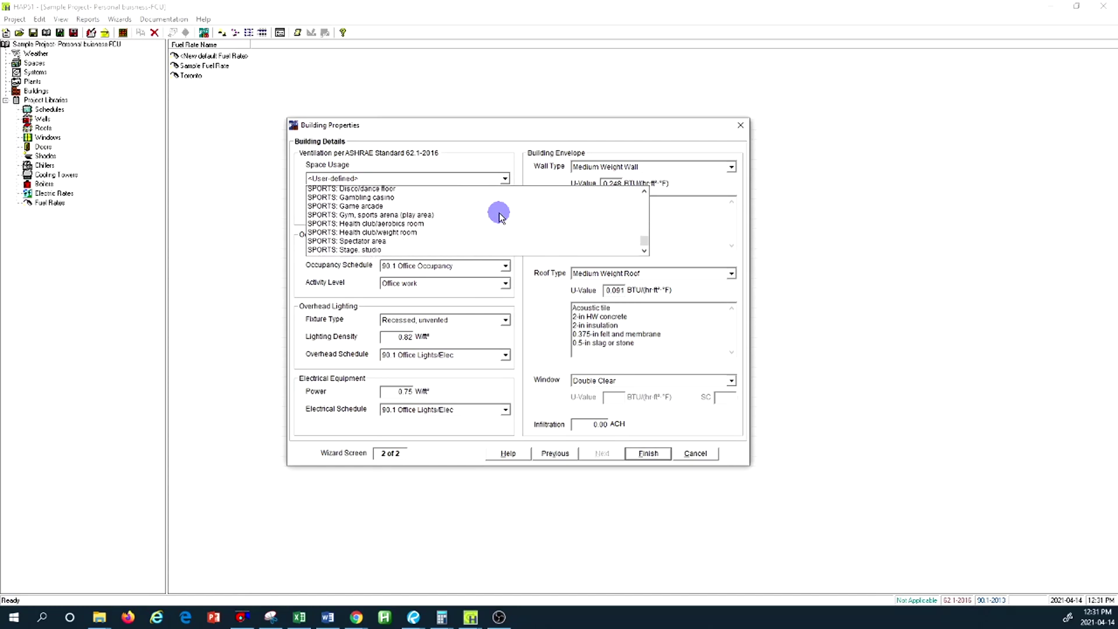
pyautogui.scroll(10, 499, 215)
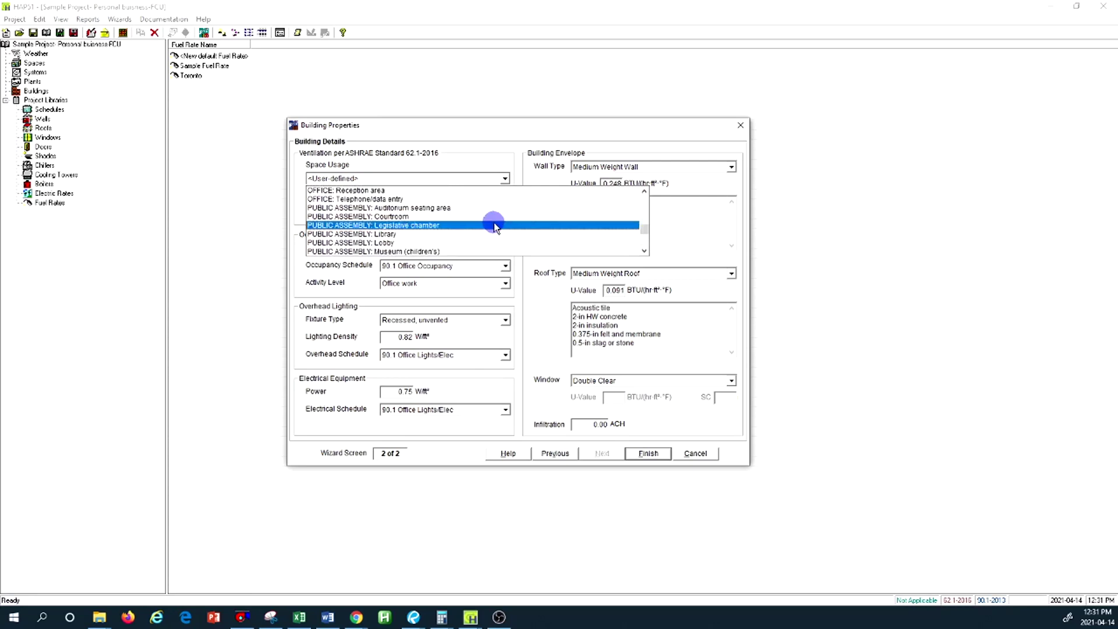
pyautogui.scroll(1, 493, 223)
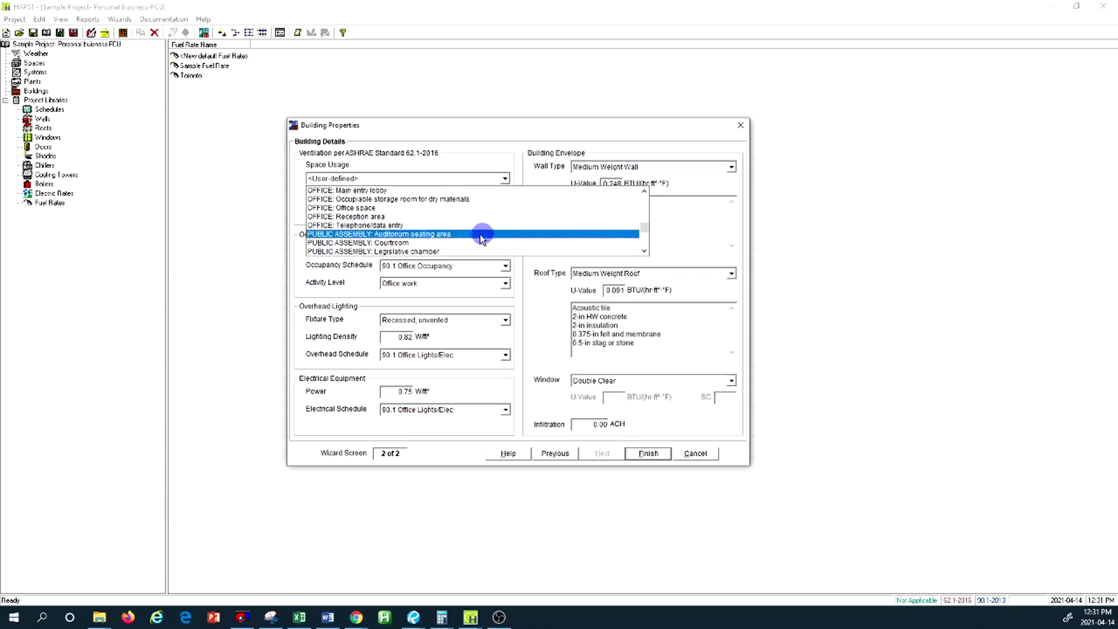
pyautogui.click(418, 208)
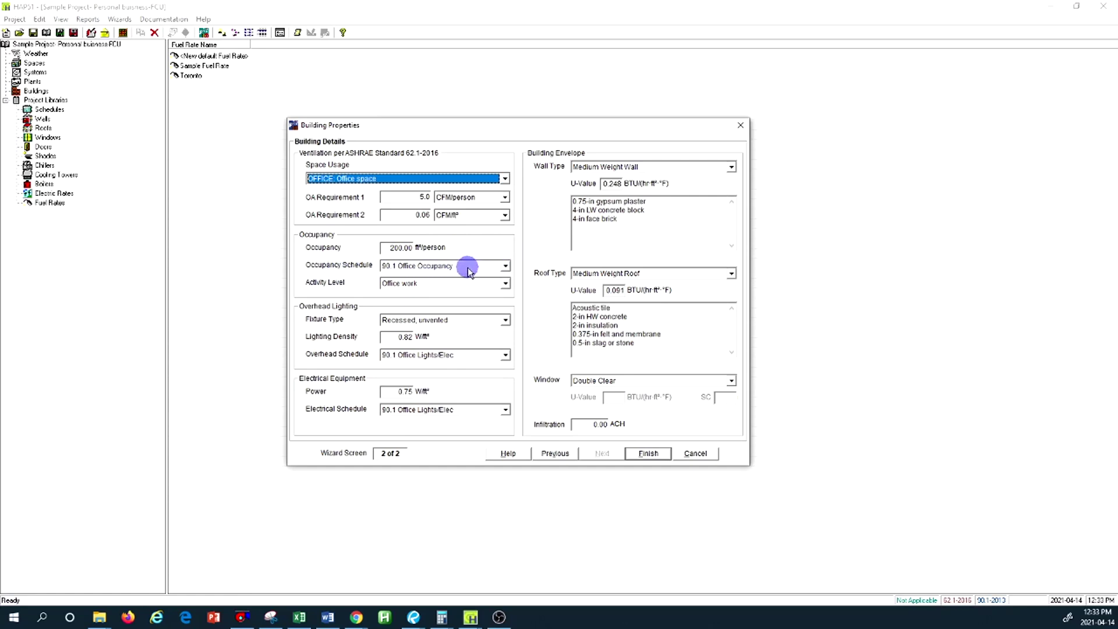
# Choose Office work from the Activity Level list.
pyautogui.click(444, 285)
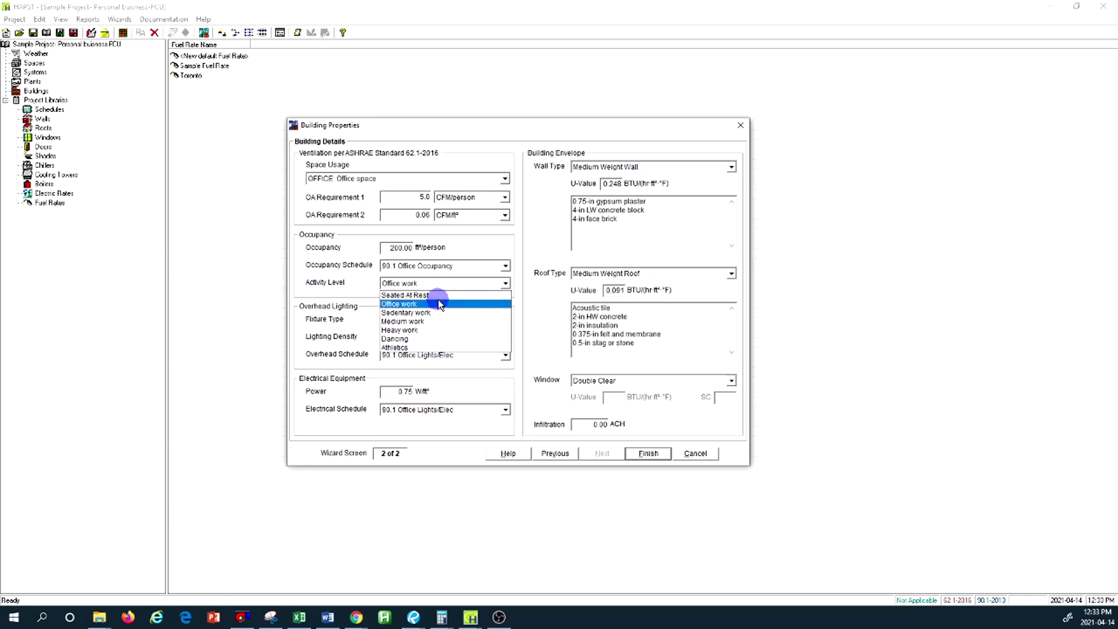
pyautogui.click(438, 301)
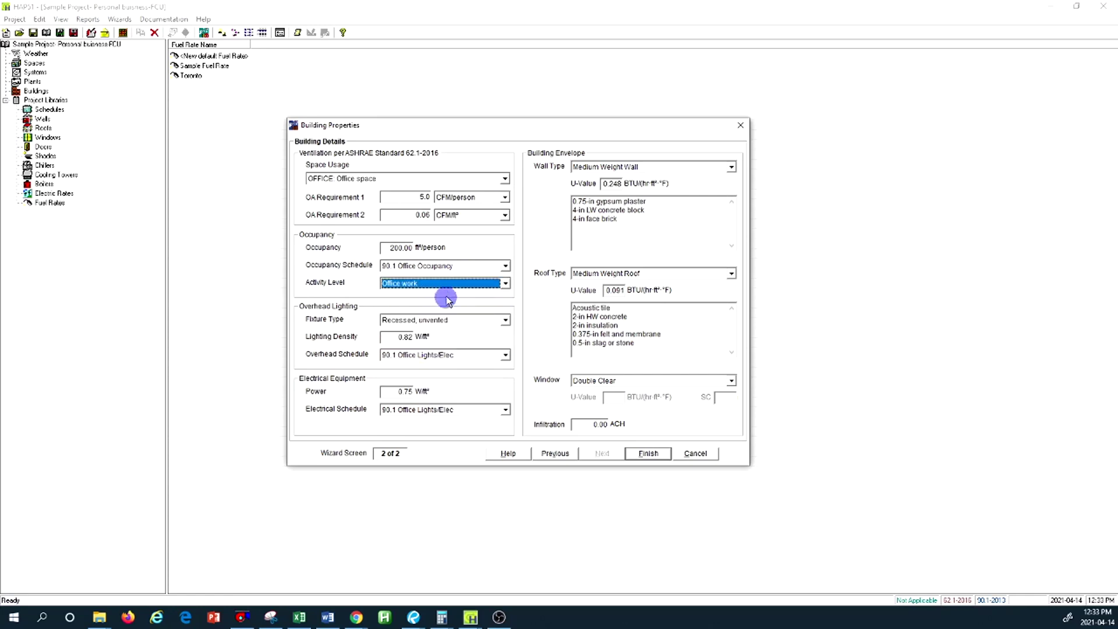
# Set the wall to 2013 Zone 6-7 Above-Grade Steel-Framed Wall and bring up the climate zones document.
pyautogui.click(646, 166)
pyautogui.click(674, 183)
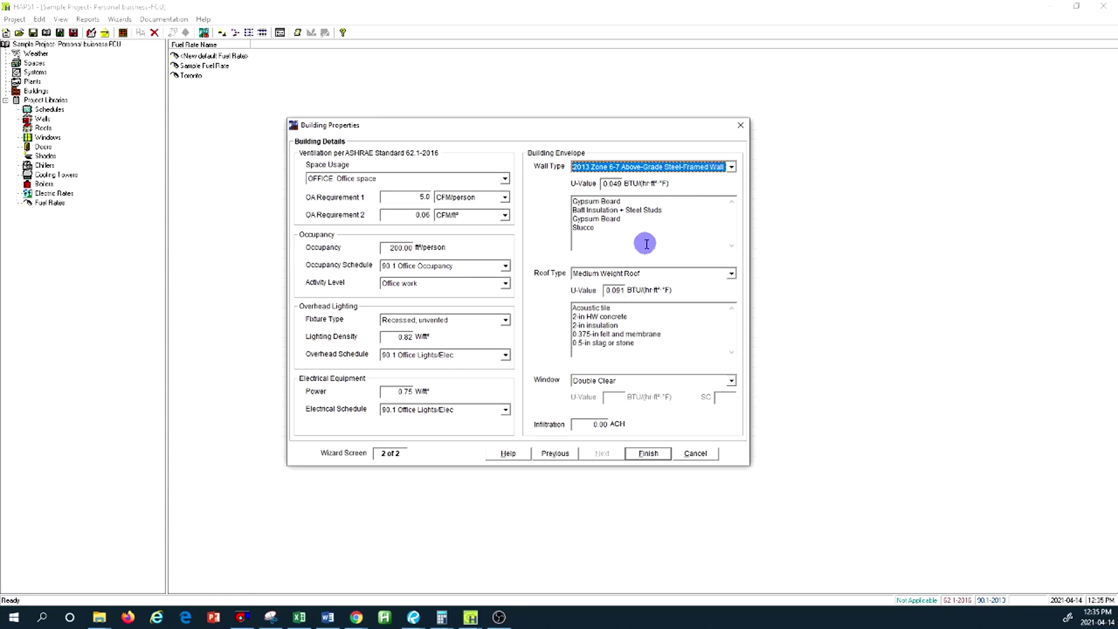
pyautogui.click(673, 272)
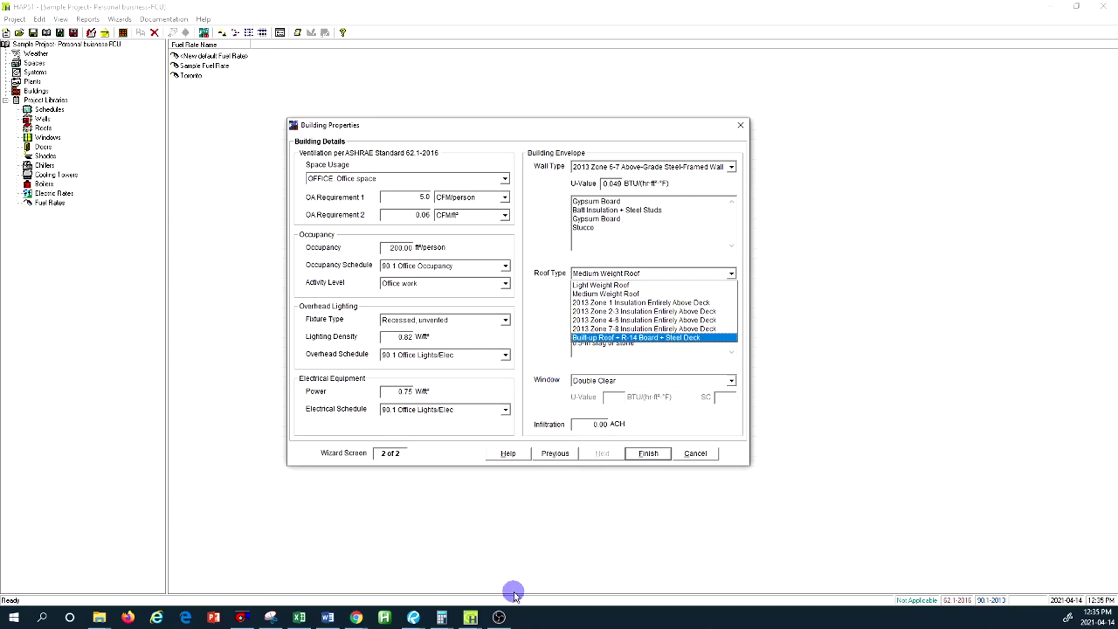
pyautogui.click(328, 617)
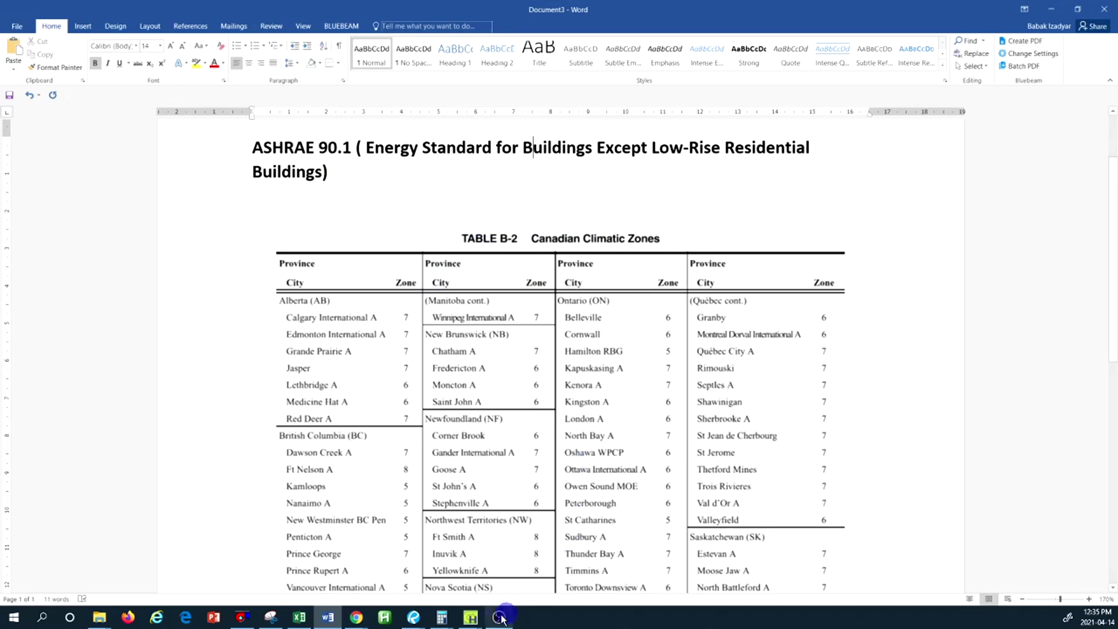
# Bring the ASHRAE 90.1 Climate zone PDF forward in Bluebeam Revu.
pyautogui.click(414, 618)
pyautogui.click(384, 567)
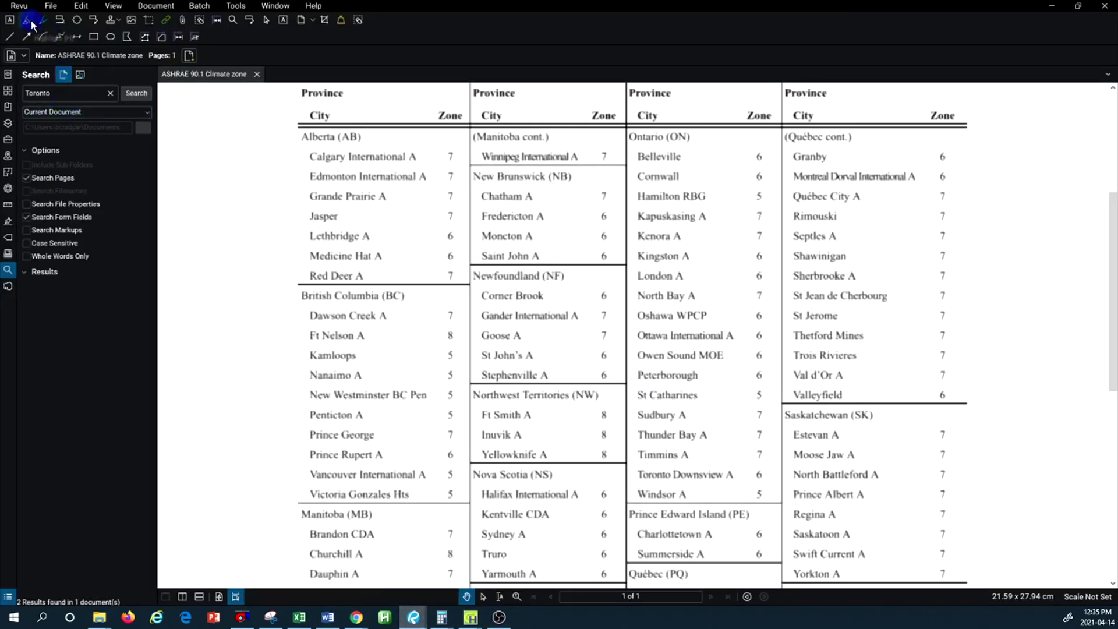
pyautogui.scroll(3, 474, 382)
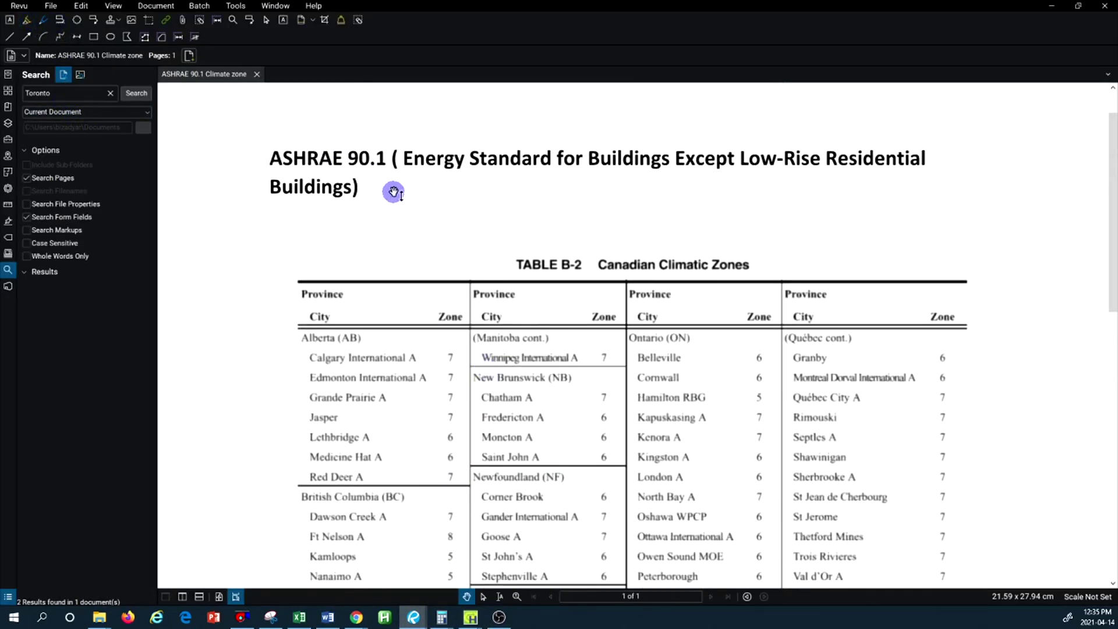
pyautogui.scroll(-1, 396, 197)
pyautogui.scroll(-1, 474, 256)
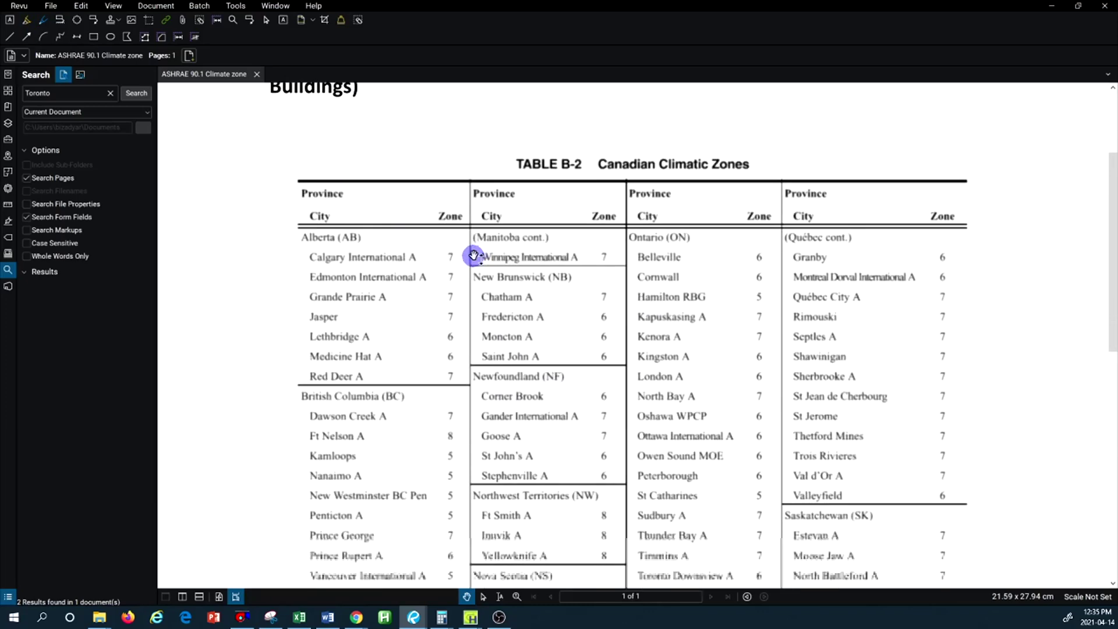
# Highlight the Toronto Downsview A row and Ontario City header, then return to HAP.
pyautogui.click(26, 20)
pyautogui.scroll(-3, 616, 302)
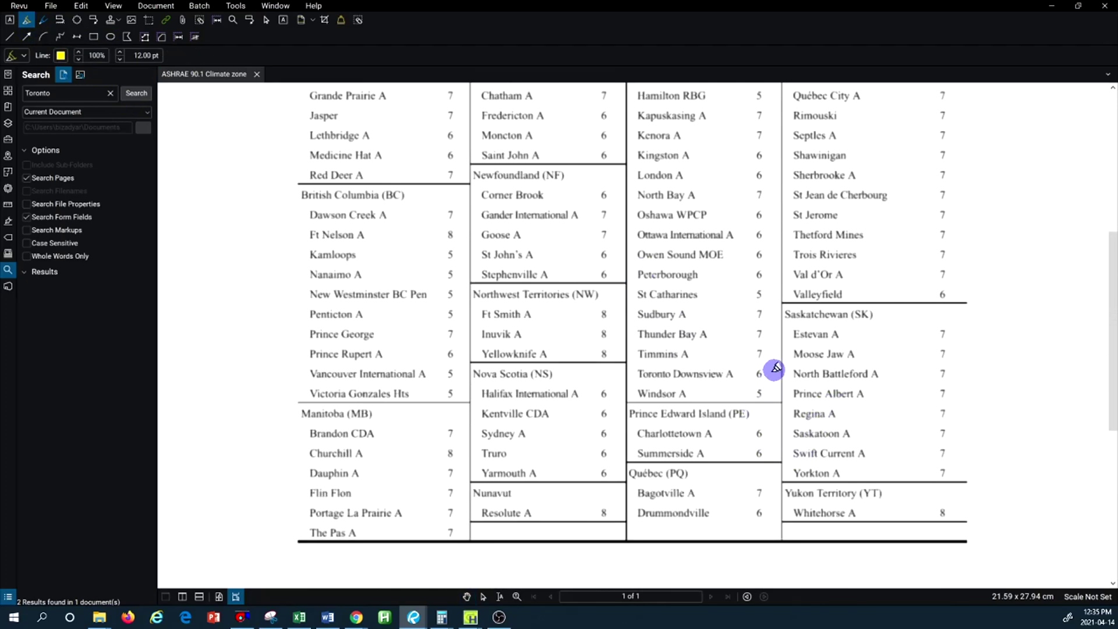
pyautogui.moveTo(640, 375); pyautogui.dragTo(771, 371)
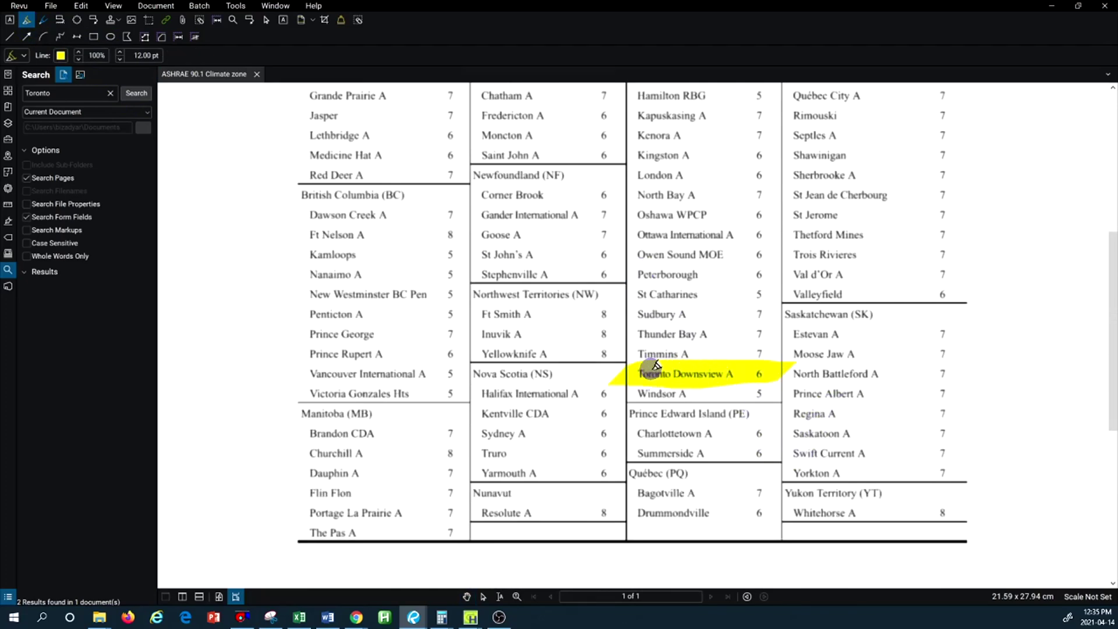
pyautogui.scroll(3, 815, 446)
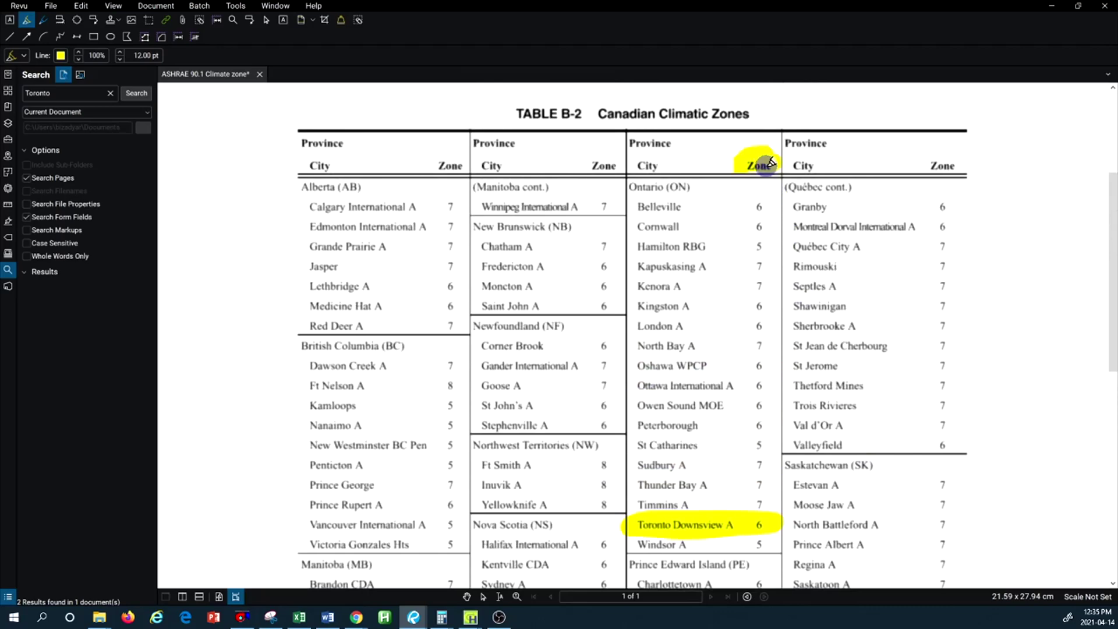
pyautogui.moveTo(664, 166); pyautogui.dragTo(624, 166)
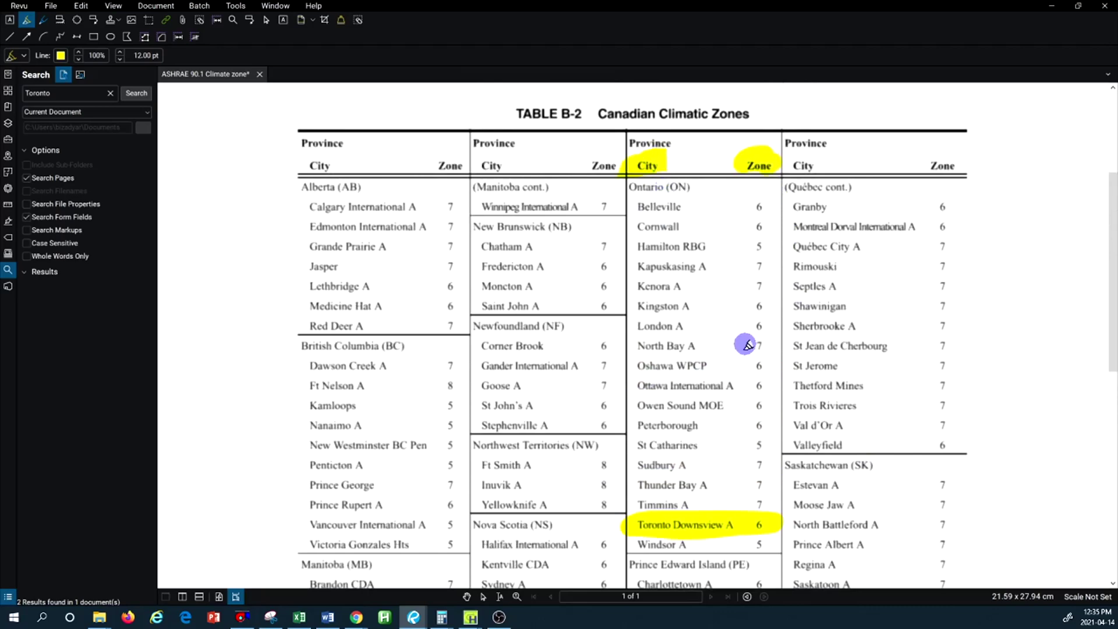
pyautogui.scroll(-3, 699, 361)
pyautogui.scroll(1, 768, 390)
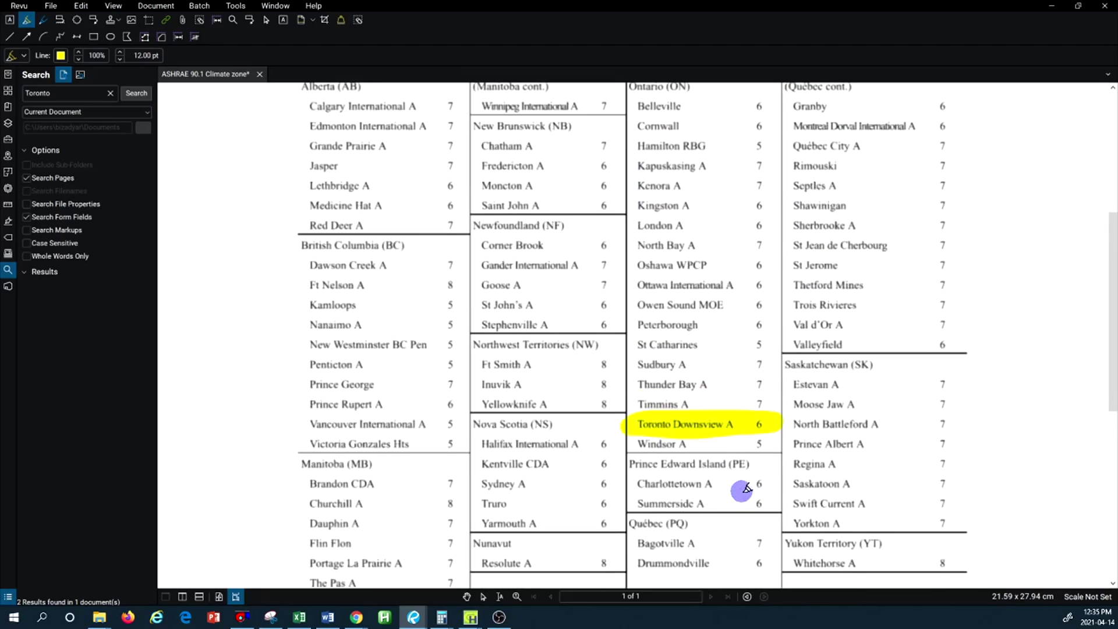
pyautogui.moveTo(471, 616)
pyautogui.click(407, 559)
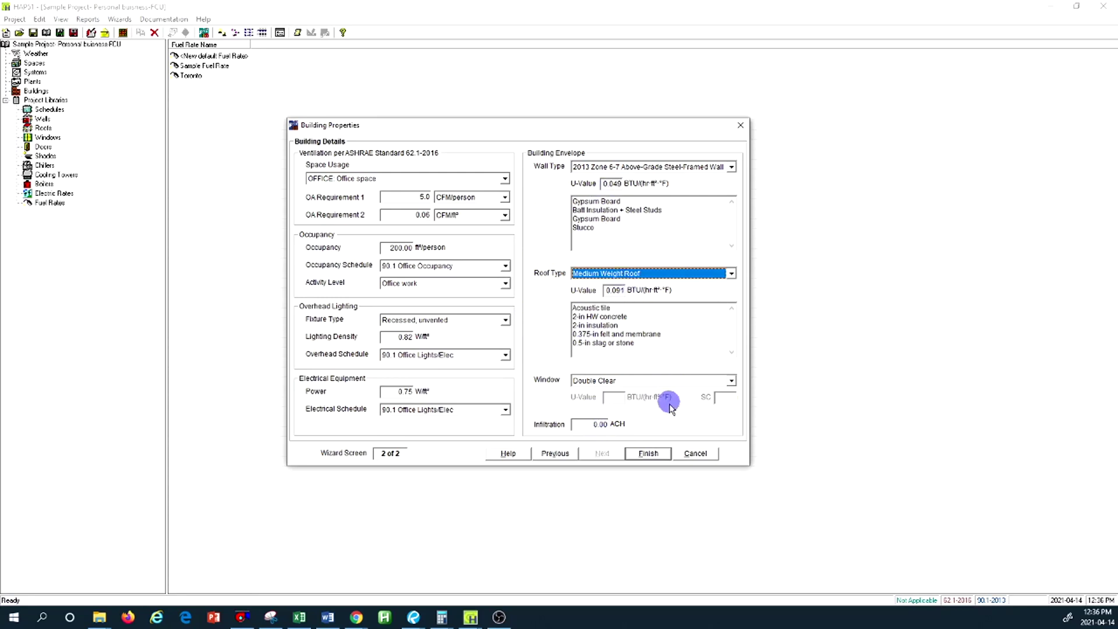
pyautogui.click(648, 453)
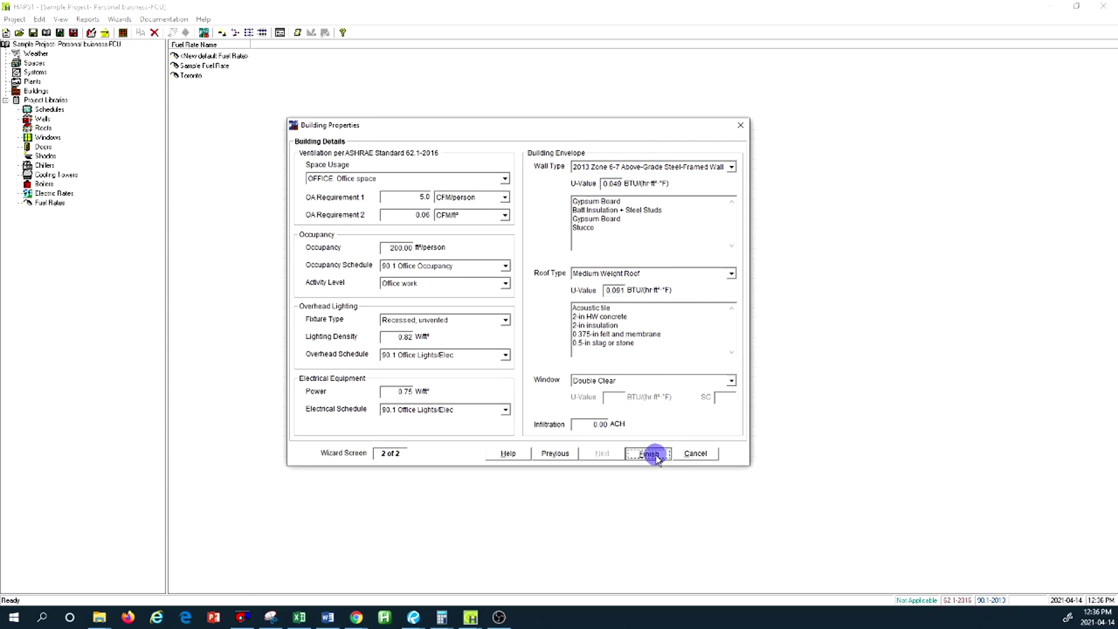
# Finish the ALT2 - Highrise building properties and open its Energy Budget by System Component report.
pyautogui.click(655, 455)
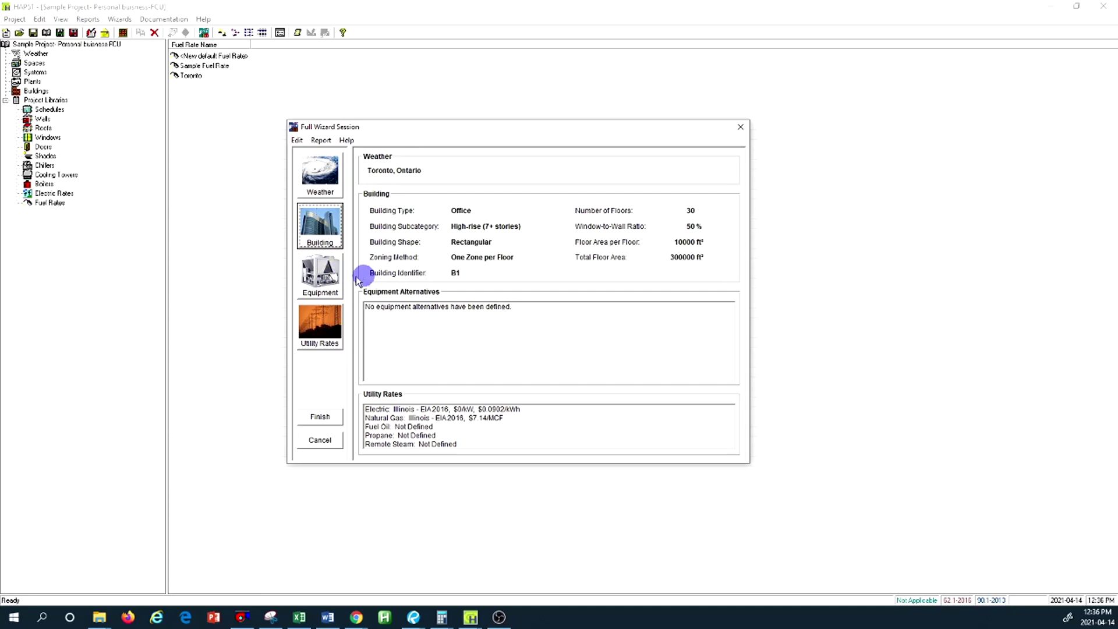
pyautogui.click(312, 283)
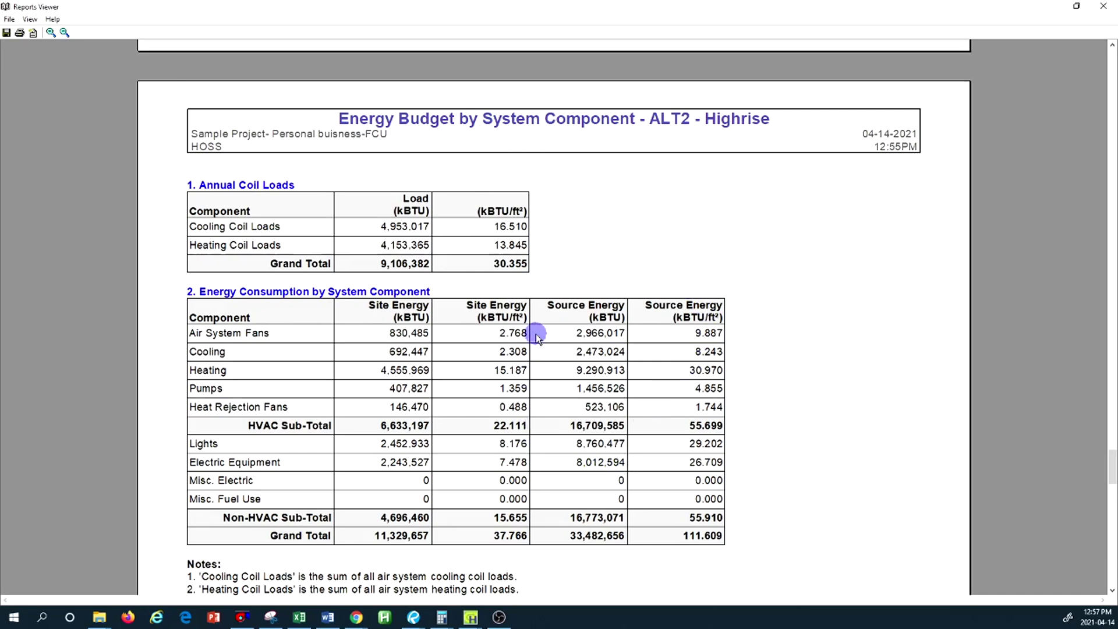
# Scroll through the 11,329,657 kBTU energy budget report, then close the Reports Viewer with Alt+F4.
pyautogui.scroll(-15, 593, 389)
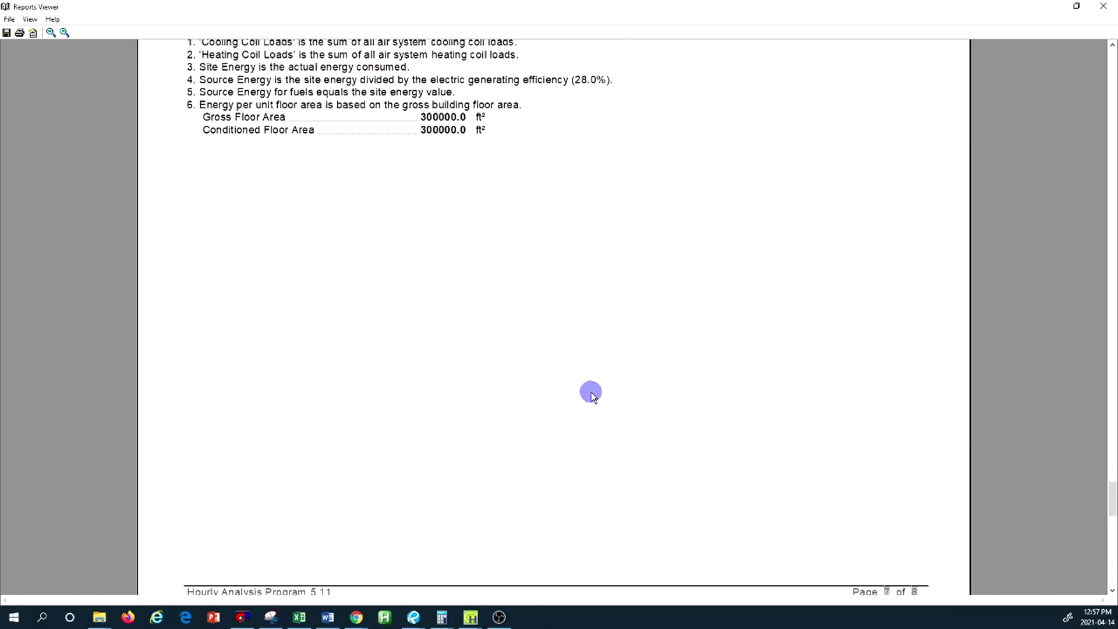
pyautogui.hotkey('alt', 'F4')
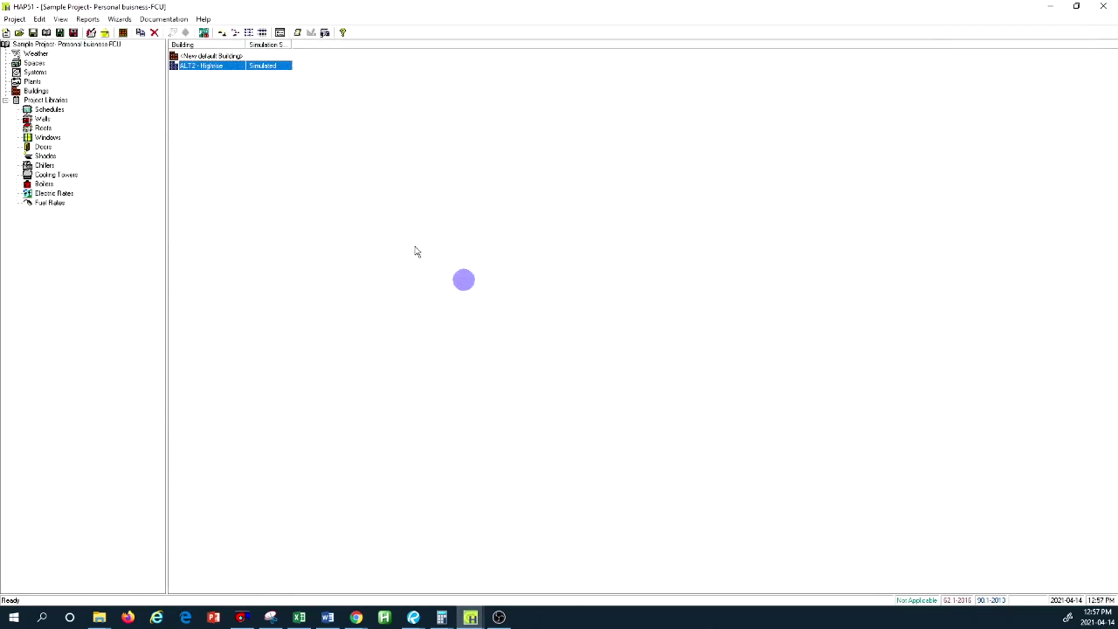